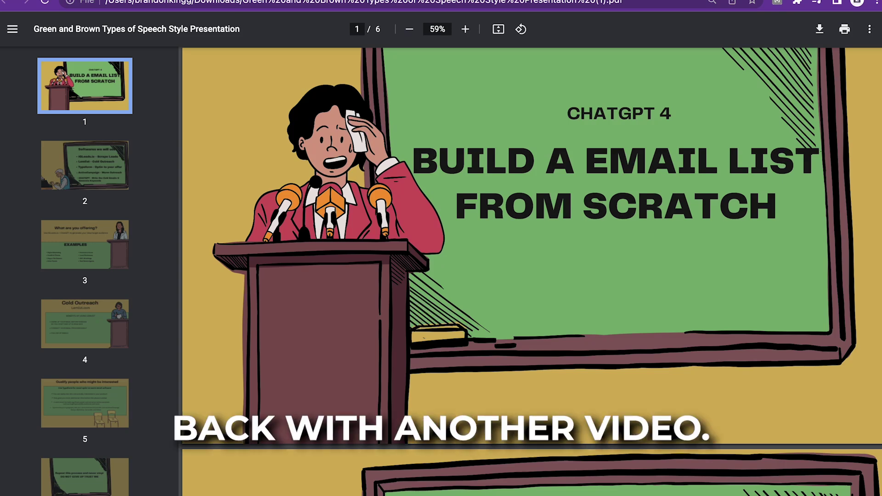
# - Look over the open tabs: ChatGPT lead-gen video, lemlist dashboard and IGLeads LinkedIn scraper
pyautogui.click(359, 10)
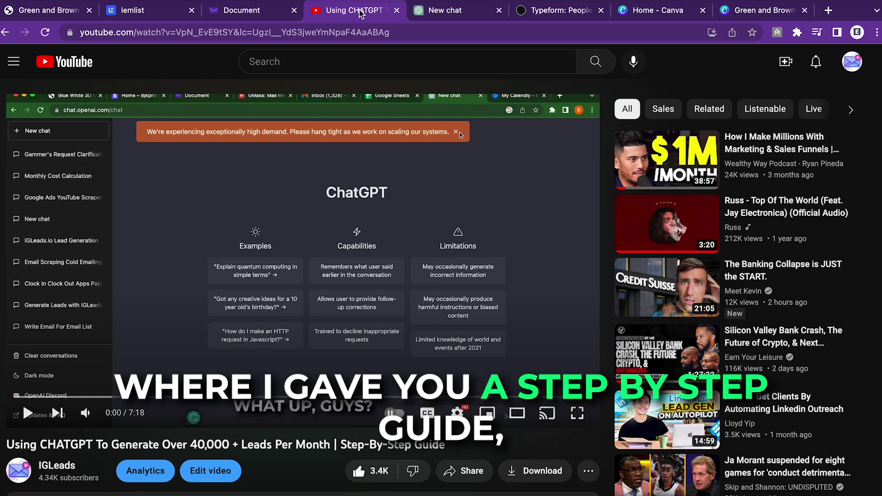
pyautogui.click(24, 17)
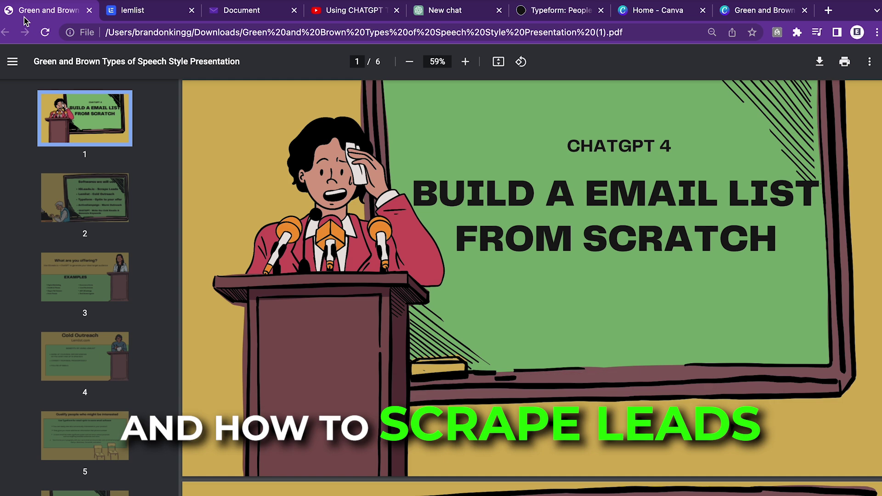
pyautogui.click(134, 17)
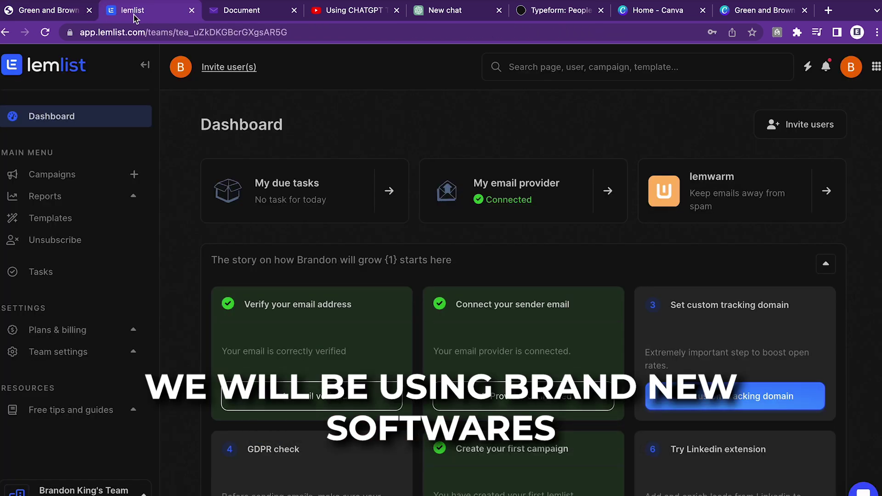
pyautogui.click(253, 18)
pyautogui.click(37, 10)
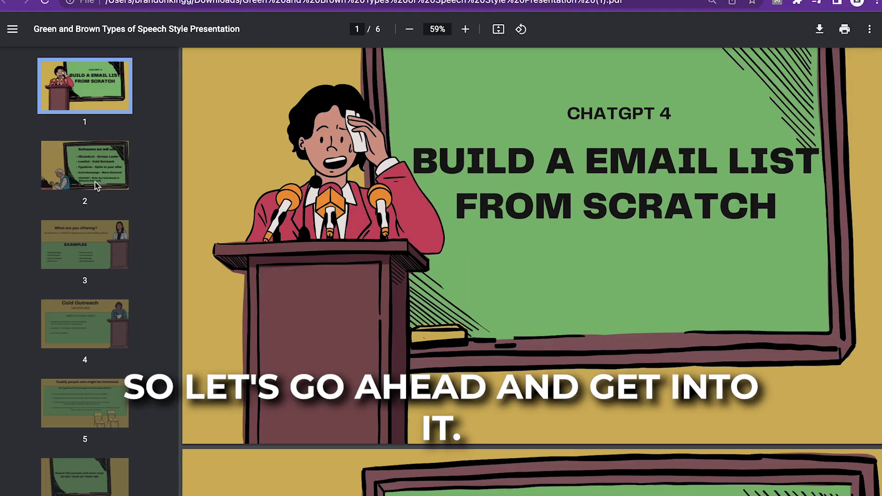
# - Show slide 2 listing IGLeads.io, Lemlist, Typeform, ActiveCampaign and ChatGPT
pyautogui.click(81, 171)
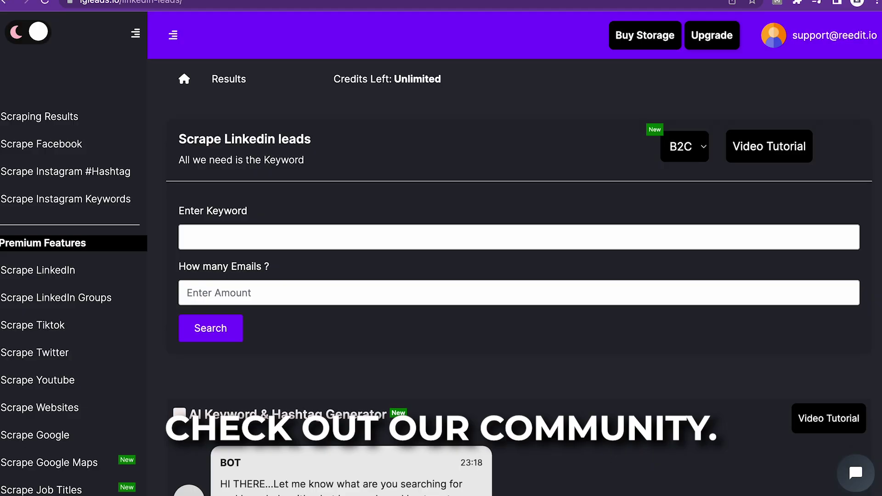
pyautogui.scroll(-6, 112, 303)
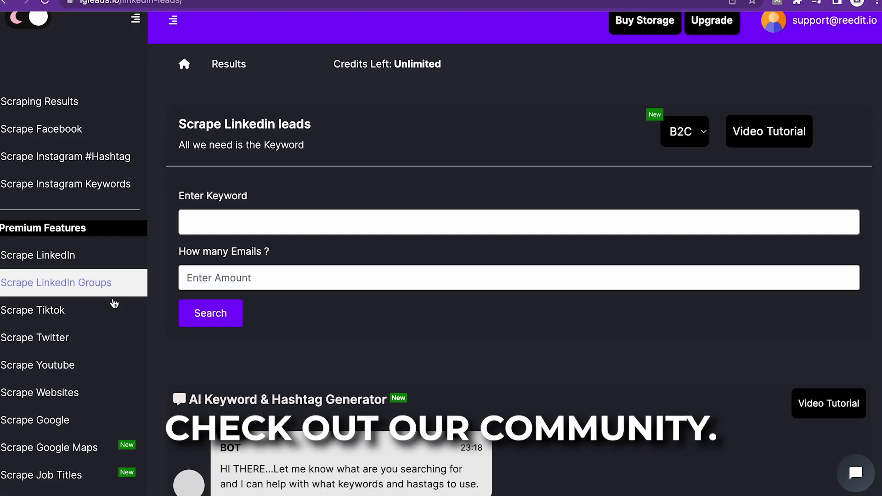
pyautogui.click(101, 359)
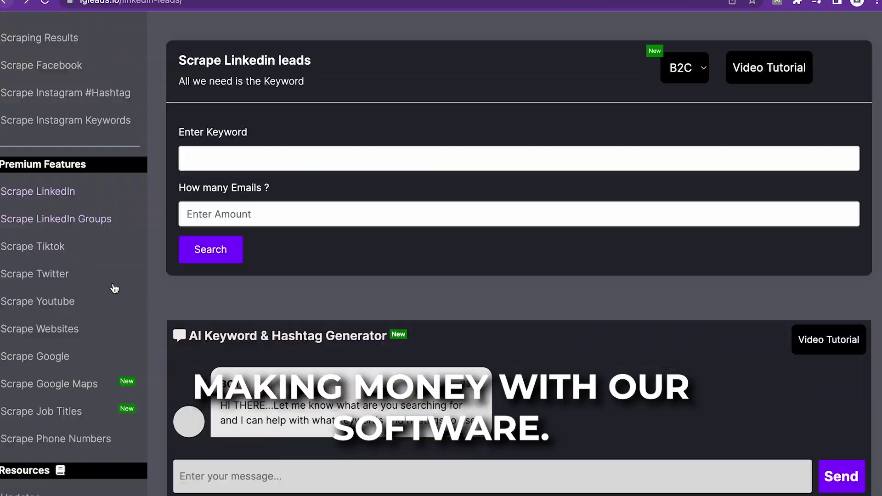
pyautogui.scroll(-5, 118, 299)
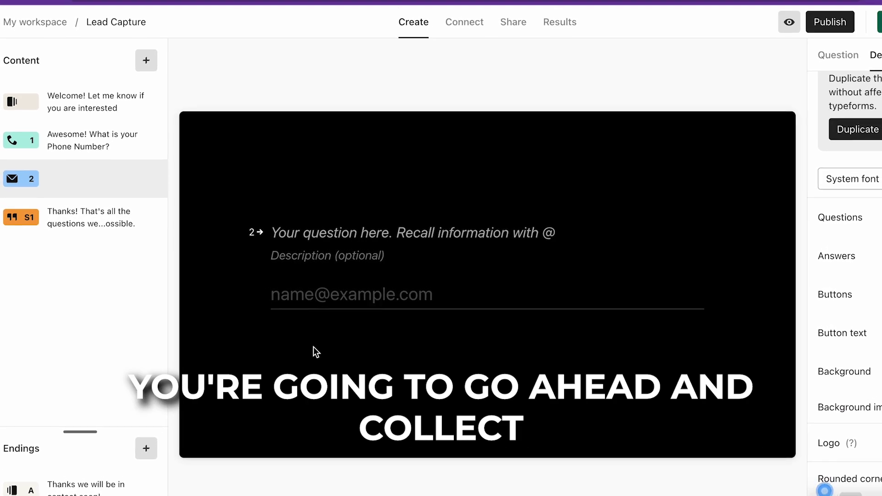
# - Type 'Thanks! Now what is y' as the email question title, then view ActiveCampaign's New Leads list
pyautogui.click(417, 232)
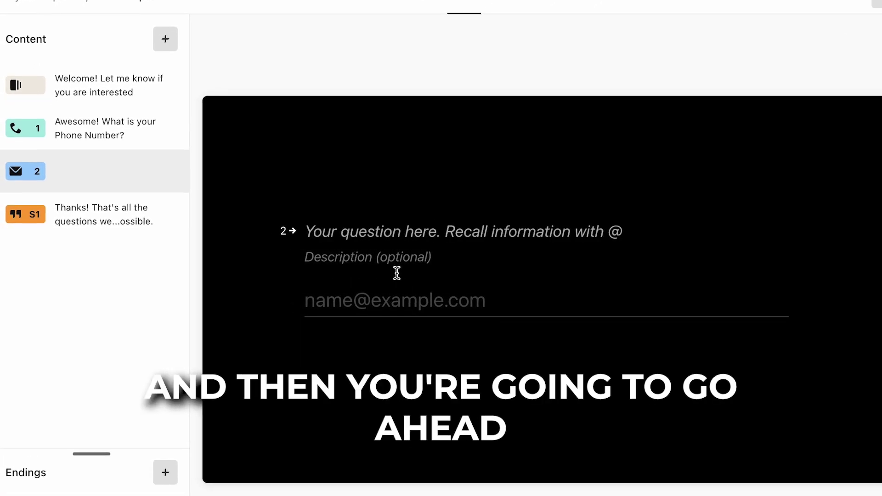
pyautogui.write('Thanks! Now what is y')
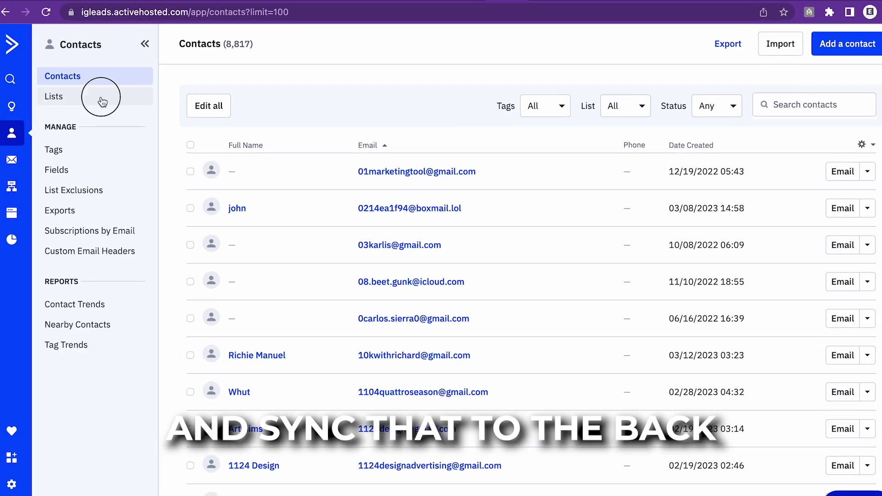
pyautogui.click(101, 98)
pyautogui.click(317, 223)
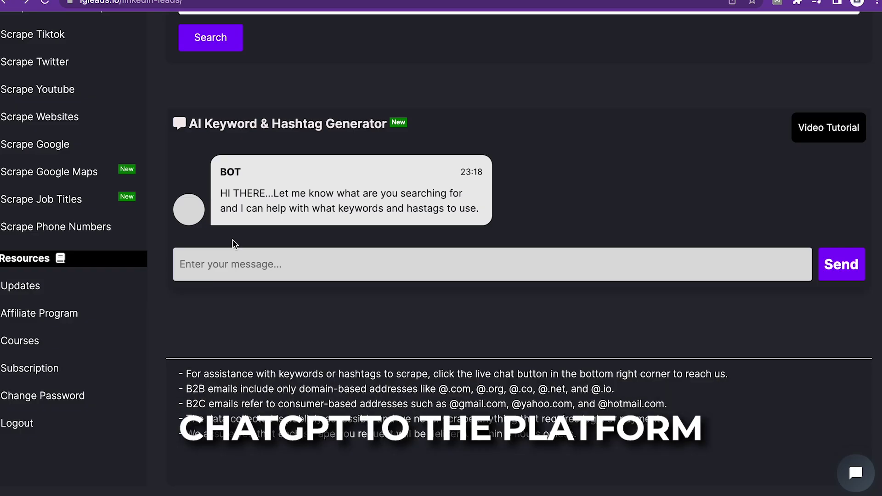
pyautogui.scroll(6, 232, 243)
pyautogui.scroll(-4, 232, 243)
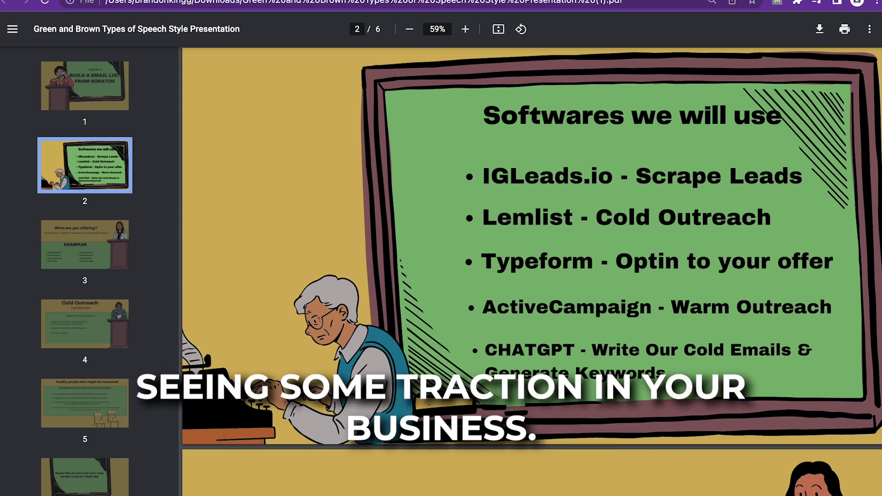
# - Advance the presentation to slide 3, 'What are you offering?'
pyautogui.press('Right')
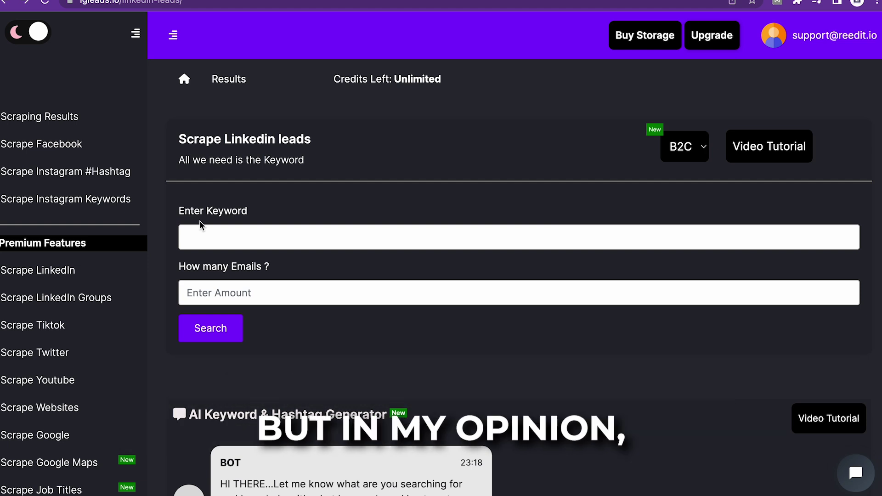
# - Go to IGLeads.io's Scrape LinkedIn page and ask the AI generator for Shopify-owner bio keywords
pyautogui.click(72, 272)
pyautogui.scroll(-2, 273, 295)
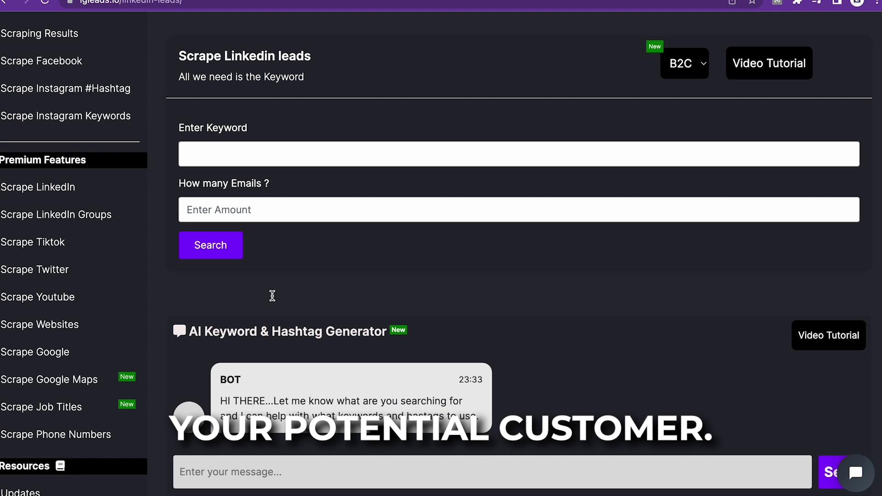
pyautogui.scroll(1, 423, 303)
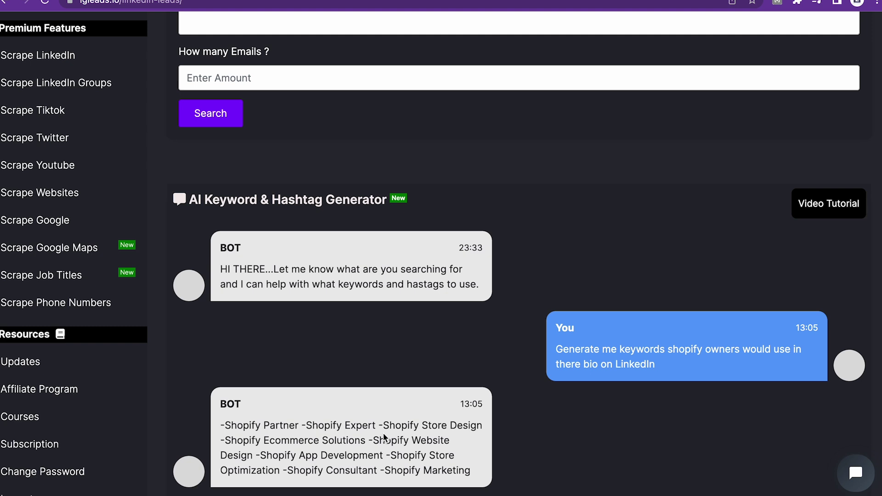
# - Copy 'Shopify Partner' from the bot reply into the keyword field and scrape 101 emails
pyautogui.moveTo(298, 424); pyautogui.dragTo(222, 423)
pyautogui.rightClick(252, 424)
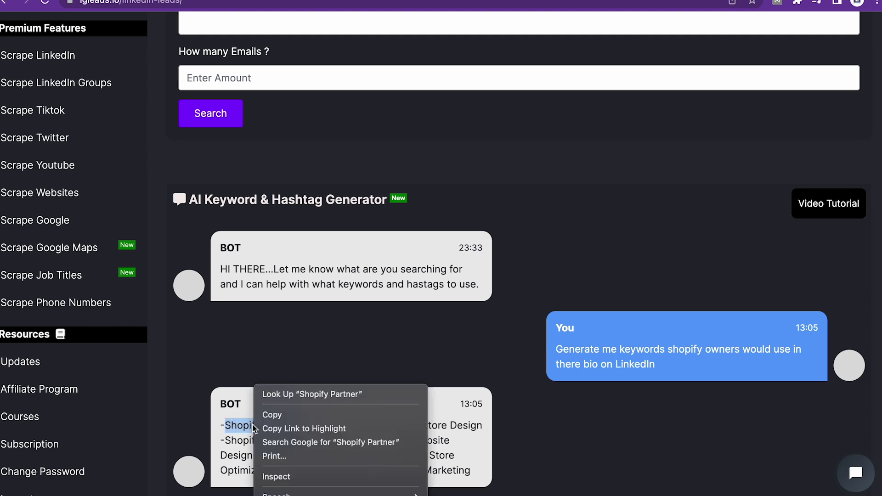
pyautogui.click(275, 414)
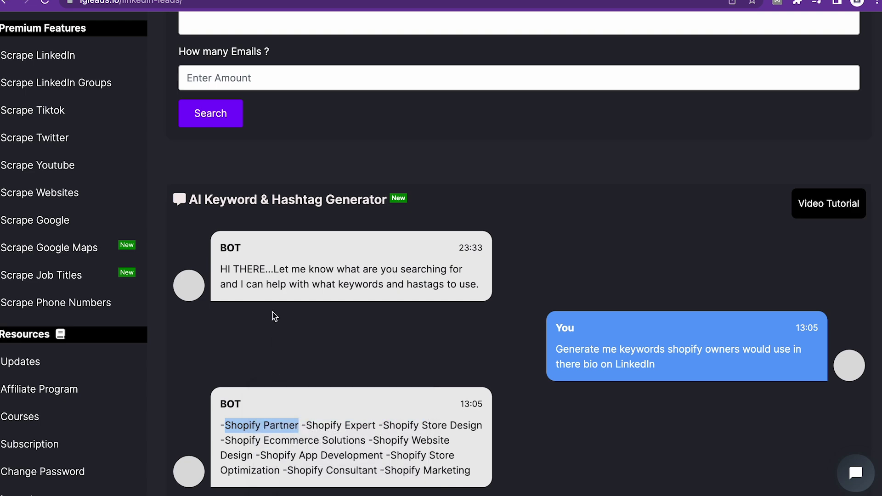
pyautogui.scroll(2, 274, 317)
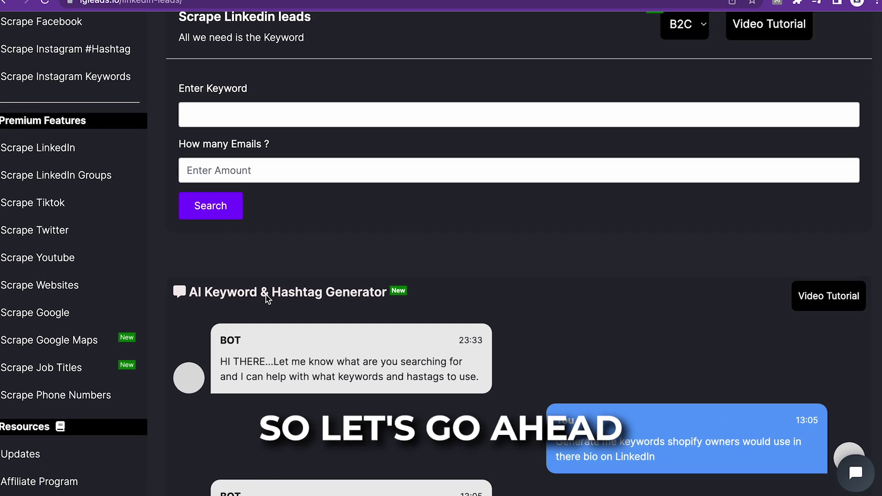
pyautogui.click(214, 117)
pyautogui.hotkey('ctrl', 'v')
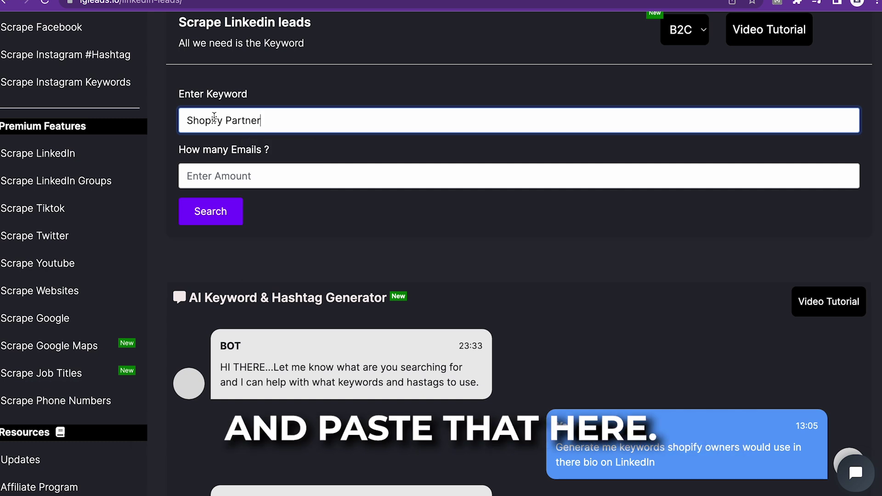
pyautogui.click(240, 170)
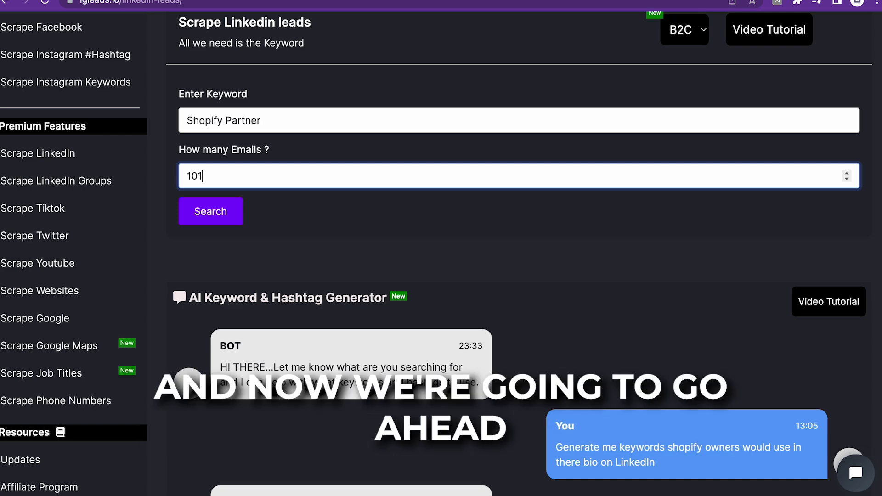
pyautogui.press('Return')
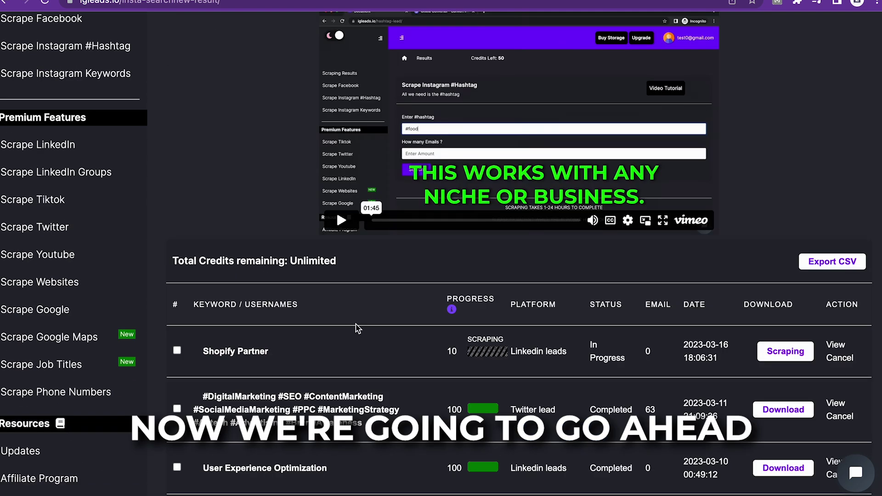
# - Check the Scraping Results table for the Shopify Partner scrape's progress
pyautogui.scroll(1, 357, 328)
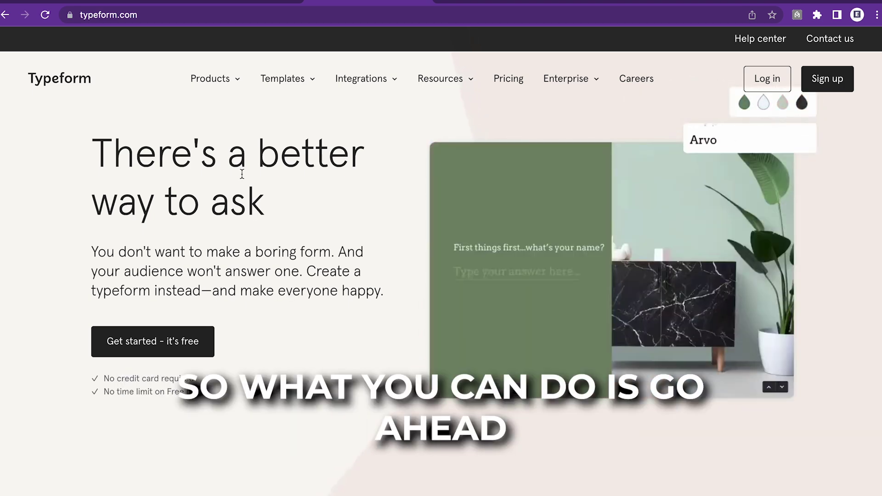
# - Create a new typeform from the Lead Capture Form Template
pyautogui.moveTo(235, 79)
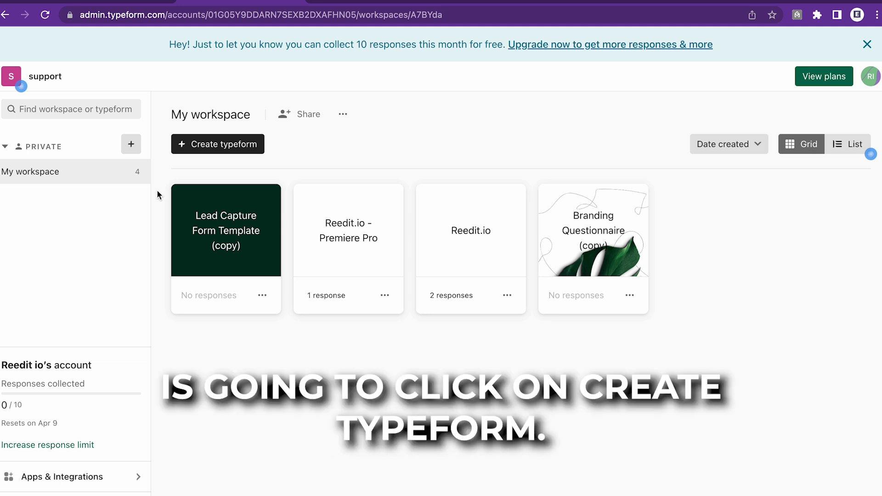
pyautogui.click(220, 144)
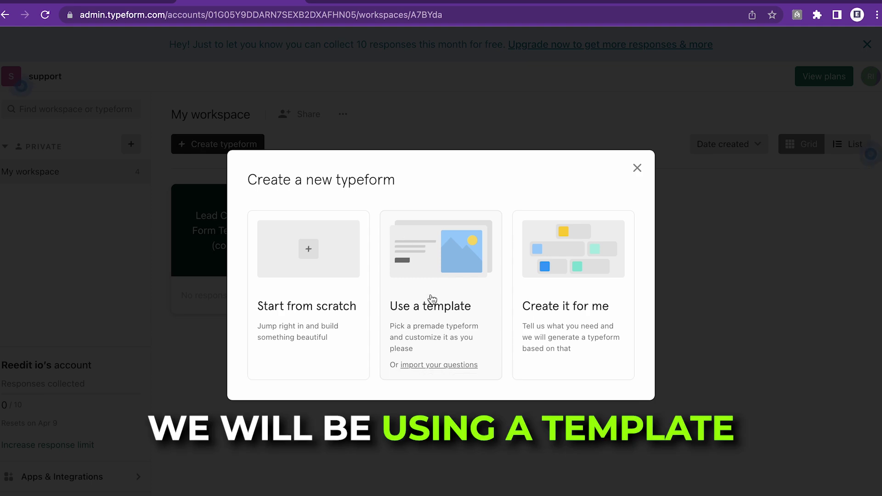
pyautogui.click(426, 330)
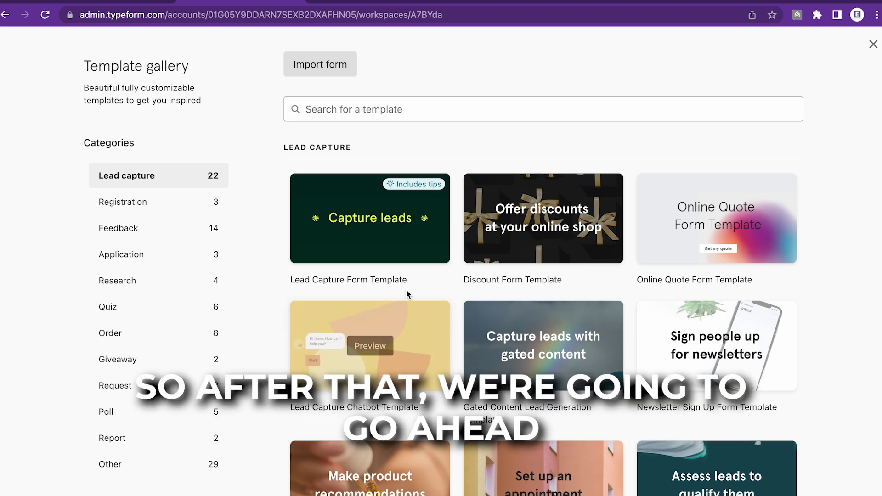
pyautogui.click(377, 218)
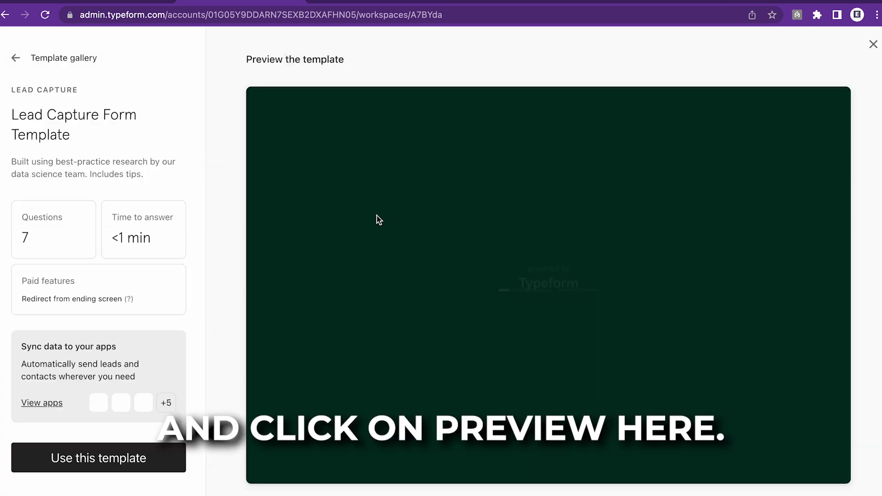
pyautogui.click(140, 458)
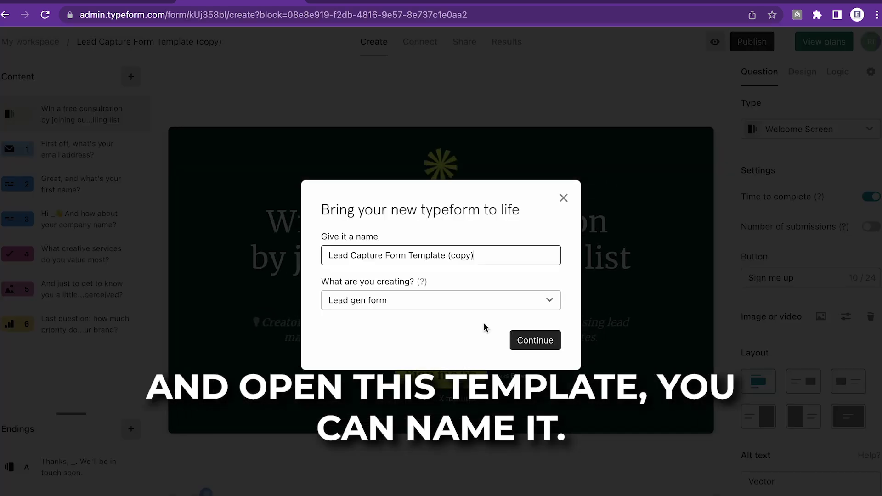
# - Keep the default name and swap the welcome screen image for the pasted YouTube video
pyautogui.click(550, 340)
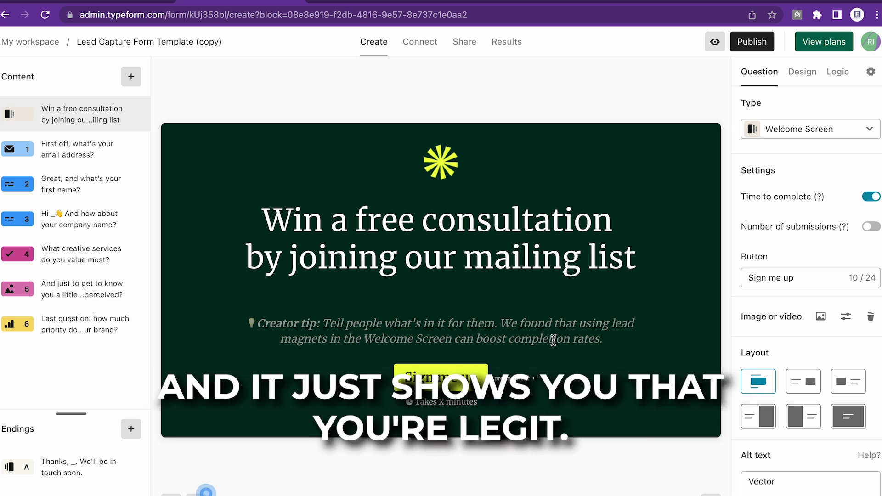
pyautogui.click(521, 257)
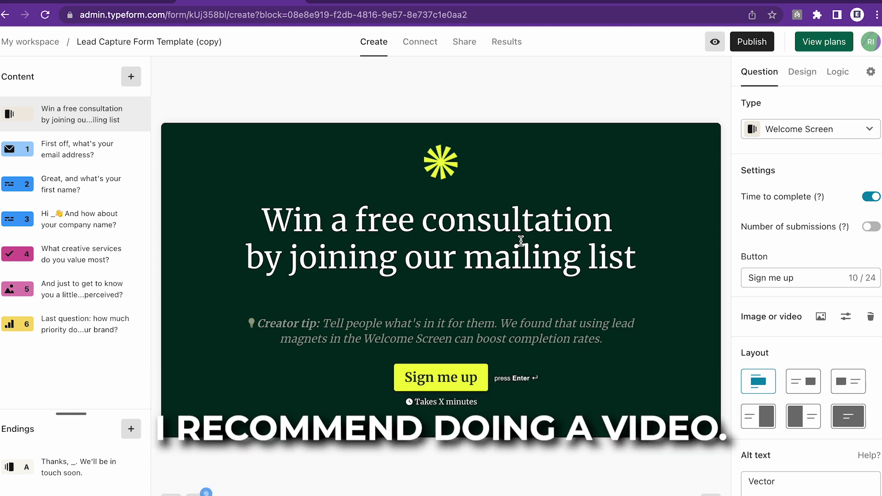
pyautogui.moveTo(452, 159)
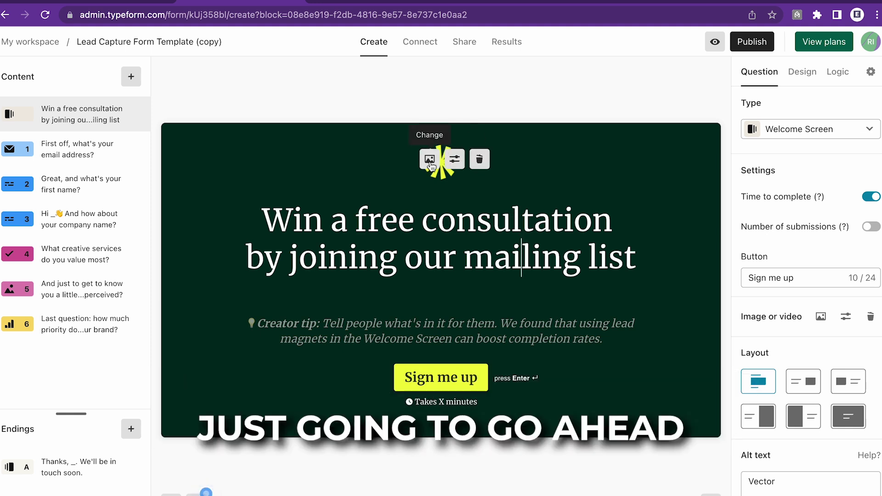
pyautogui.click(429, 161)
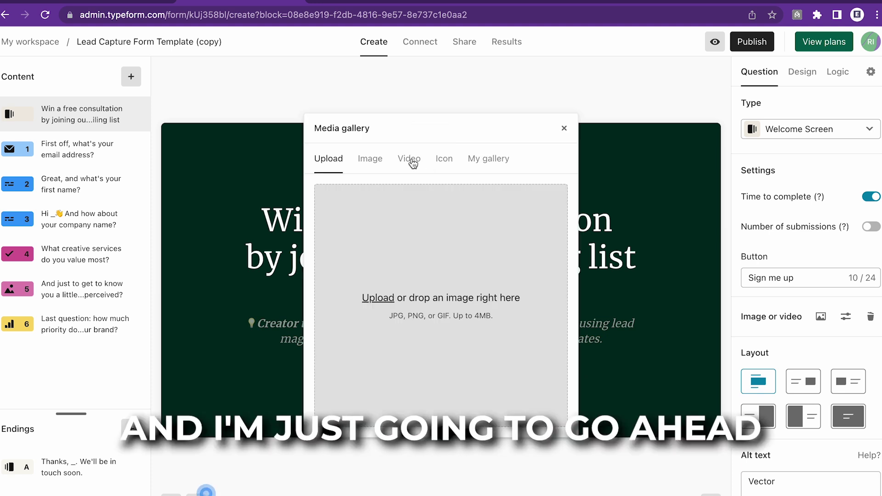
pyautogui.click(410, 161)
pyautogui.hotkey('ctrl', 'v')
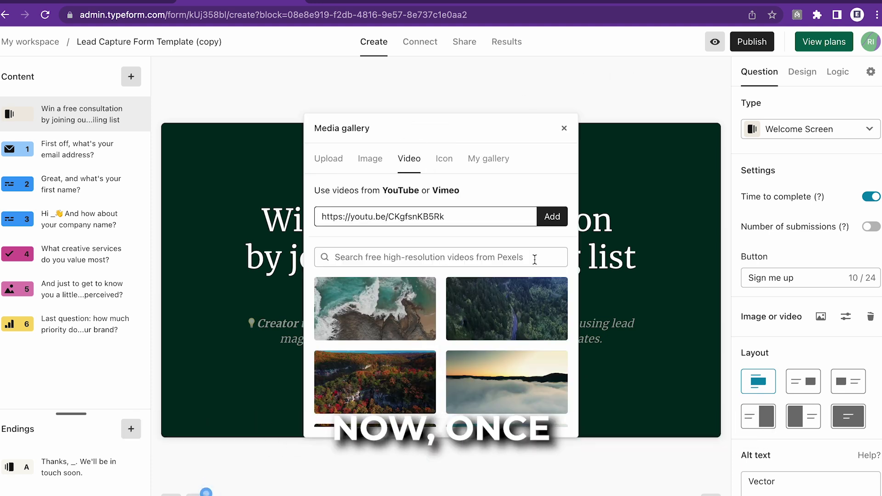
pyautogui.click(551, 217)
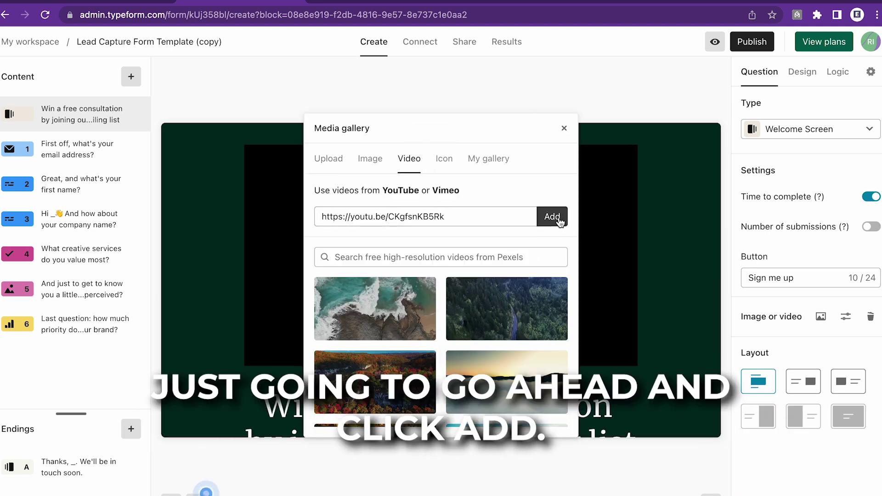
pyautogui.click(564, 128)
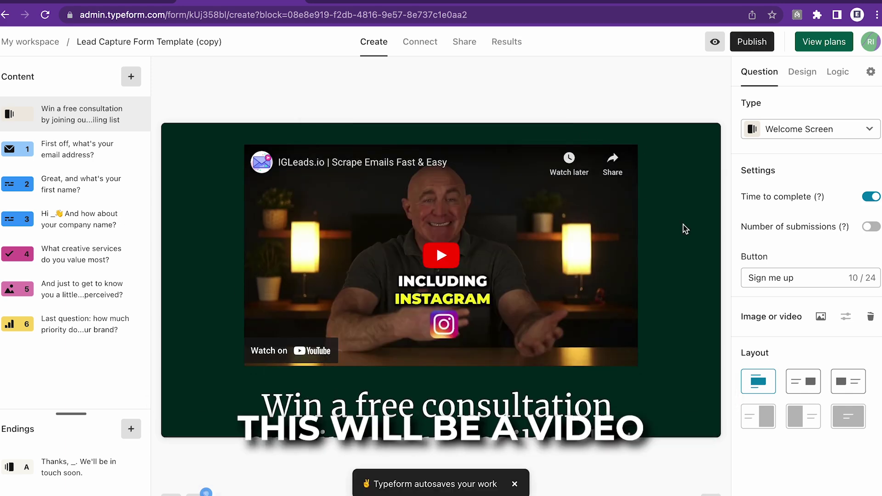
pyautogui.scroll(-3, 683, 224)
pyautogui.scroll(3, 592, 199)
pyautogui.scroll(-3, 592, 199)
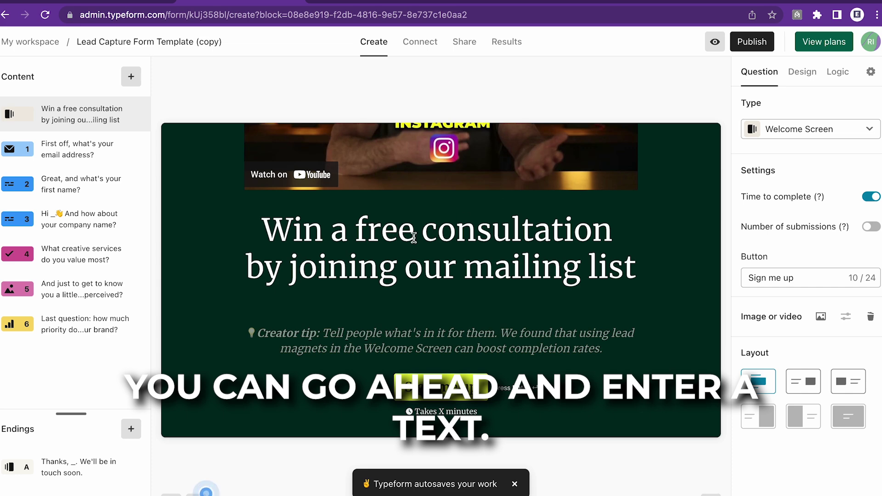
pyautogui.scroll(3, 351, 256)
pyautogui.scroll(-3, 275, 322)
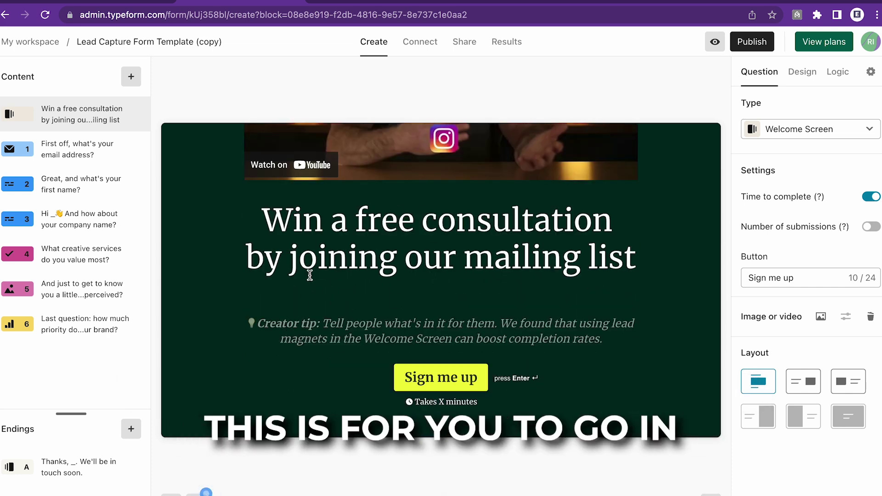
pyautogui.scroll(-3, 275, 294)
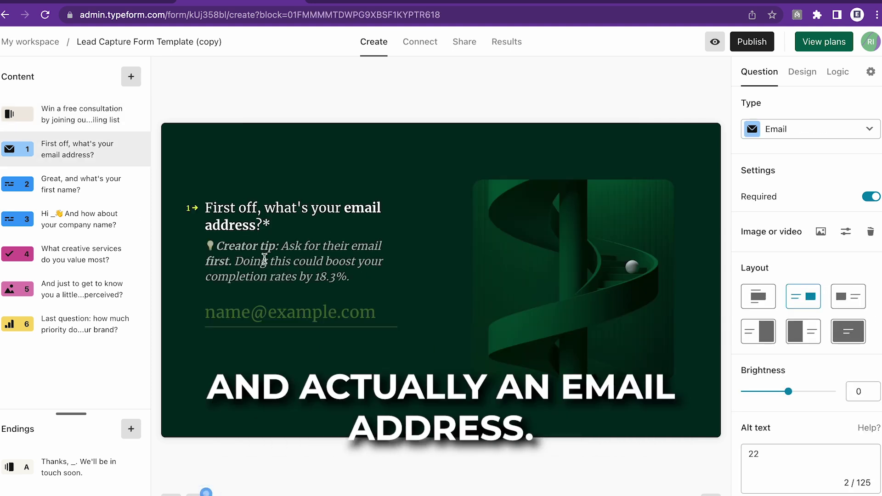
# - Delete the company-name question from the form's Content list
pyautogui.click(101, 197)
pyautogui.click(62, 224)
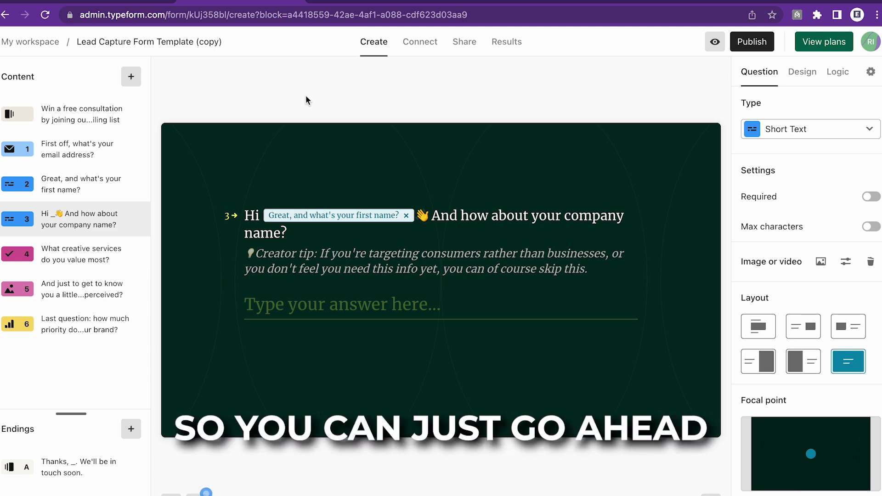
pyautogui.click(136, 219)
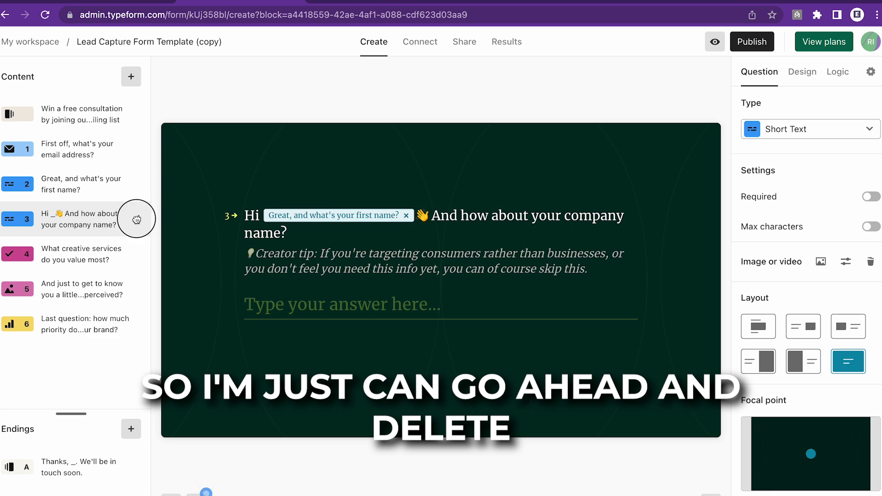
pyautogui.click(161, 248)
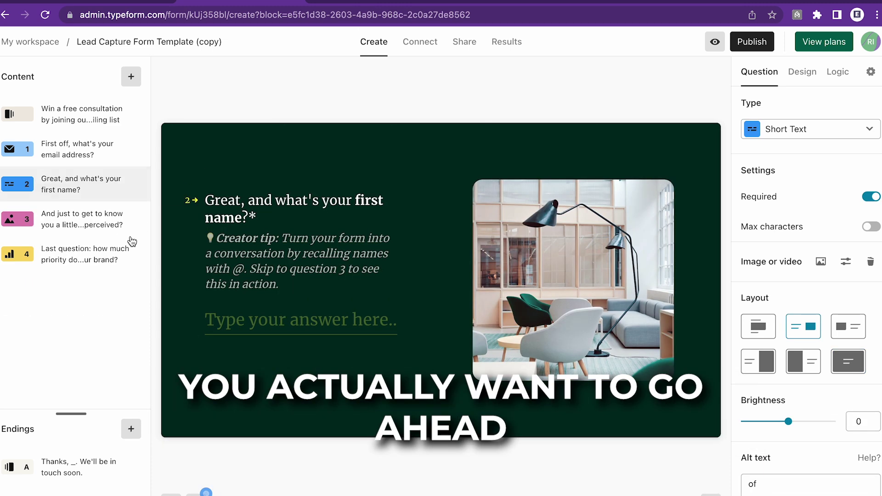
# - Delete the brand-perception picture choice question
pyautogui.click(113, 226)
pyautogui.click(139, 219)
pyautogui.click(152, 252)
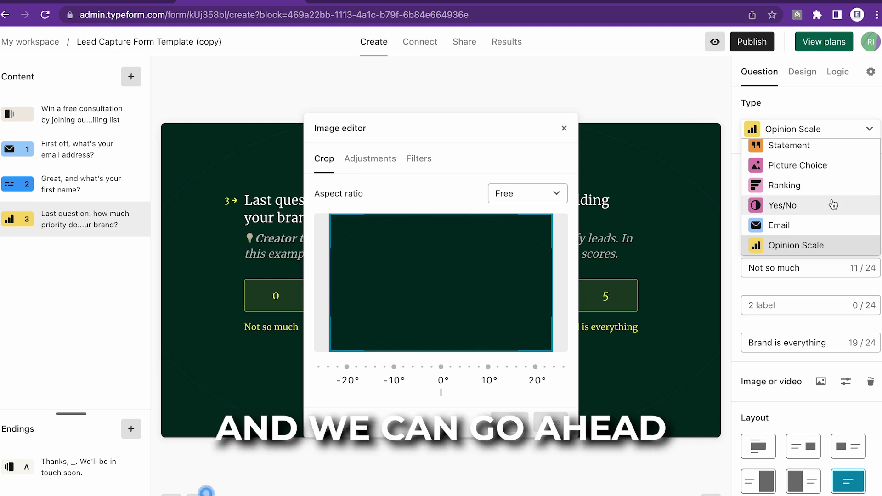
pyautogui.scroll(5, 831, 207)
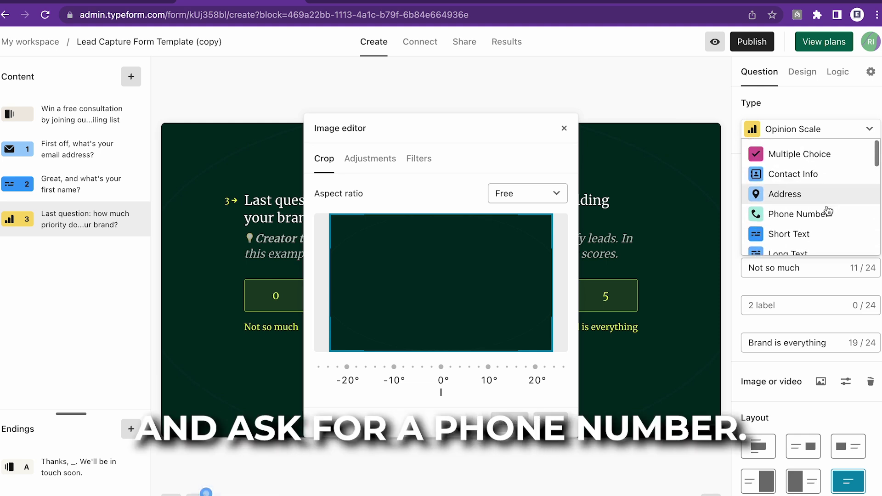
# - Make the last question a Phone Number question titled 'What is your number?'
pyautogui.click(796, 214)
pyautogui.click(564, 128)
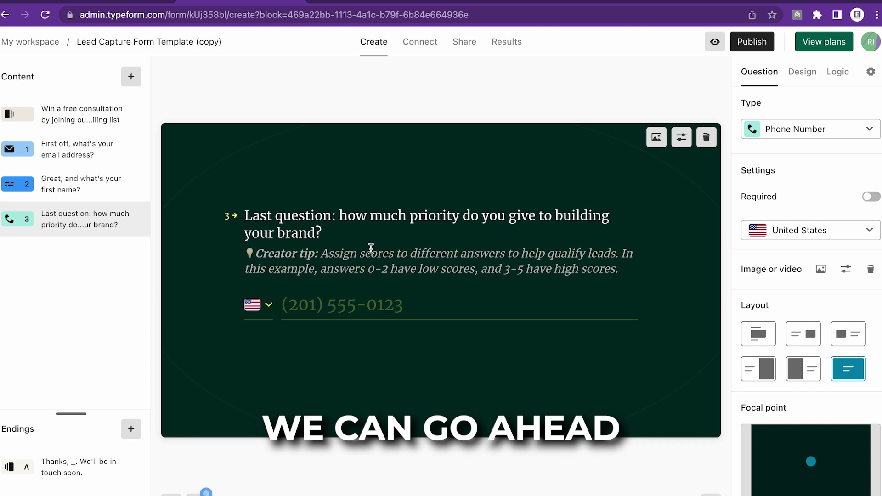
pyautogui.tripleClick(304, 225)
pyautogui.write('What is your number?')
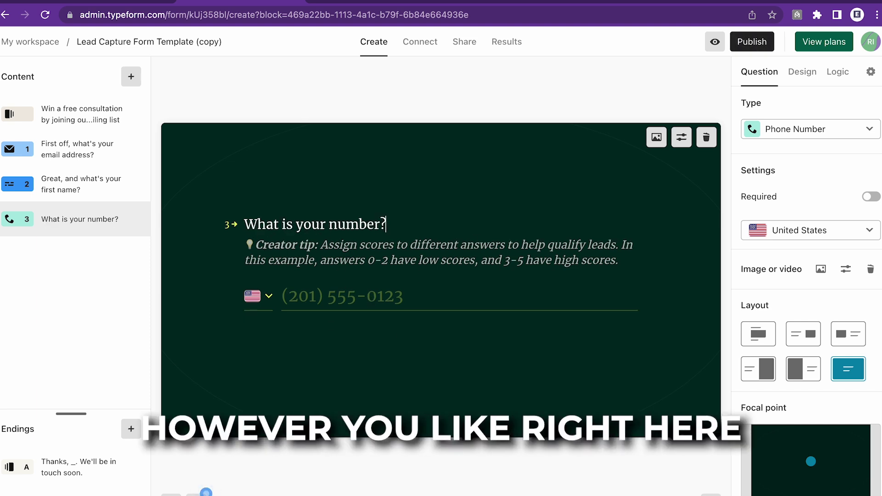
pyautogui.click(43, 461)
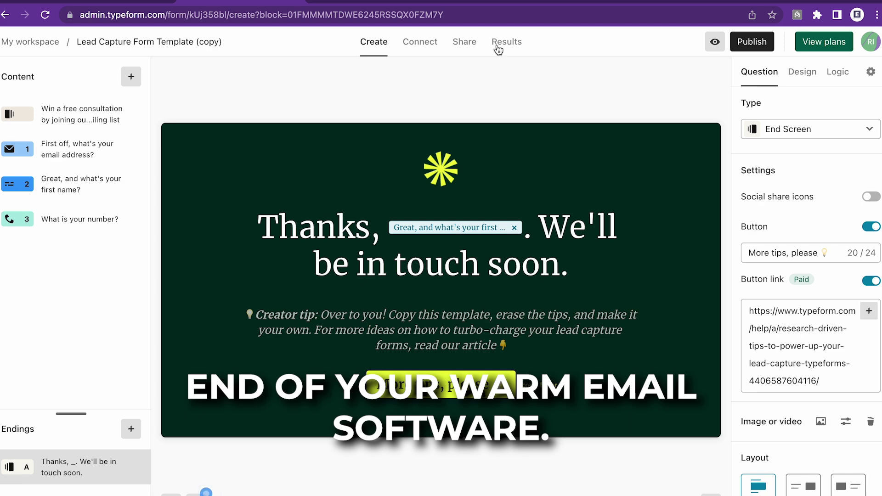
# - Search Typeform's integrations for 'active', then view lemlist's My email provider settings
pyautogui.click(420, 41)
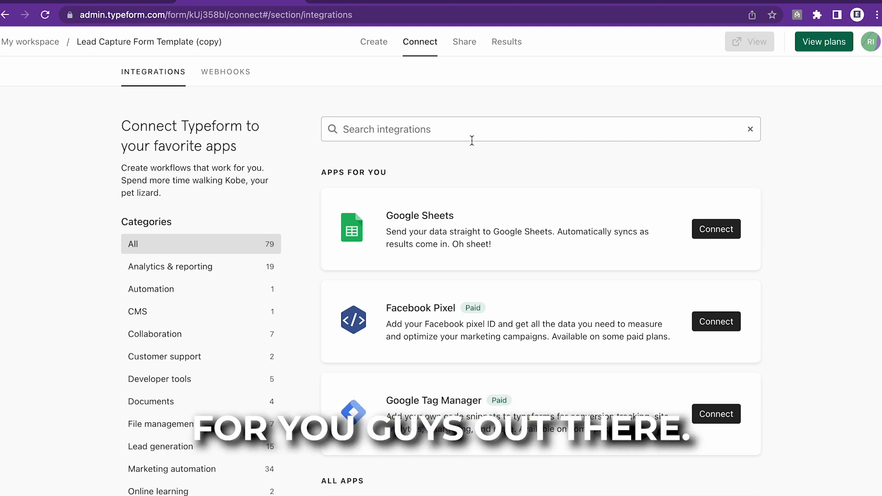
pyautogui.click(471, 139)
pyautogui.write('acti')
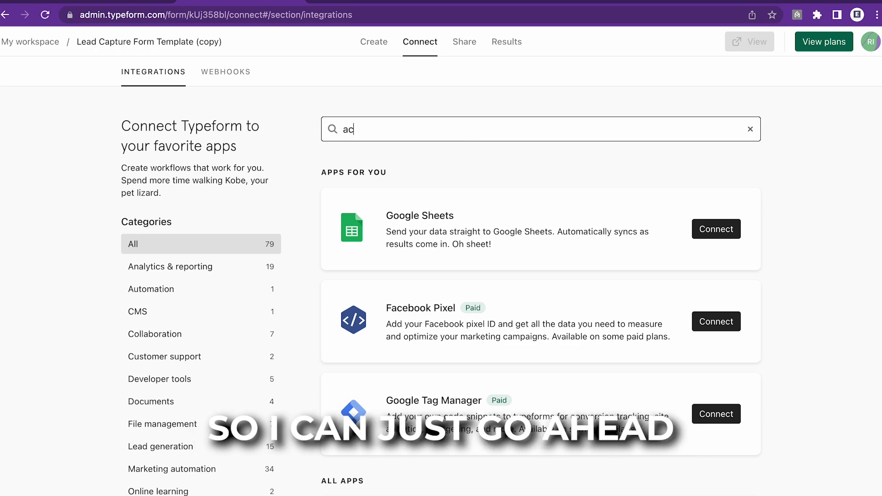
pyautogui.write('ve')
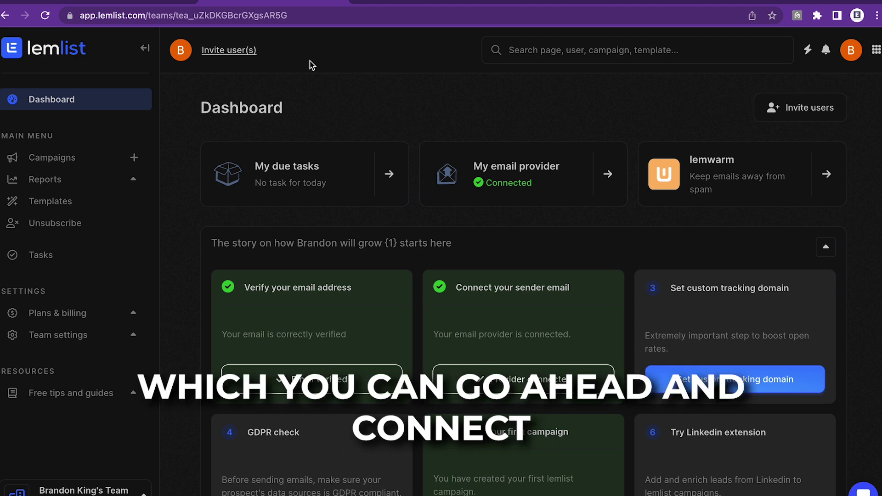
pyautogui.click(541, 183)
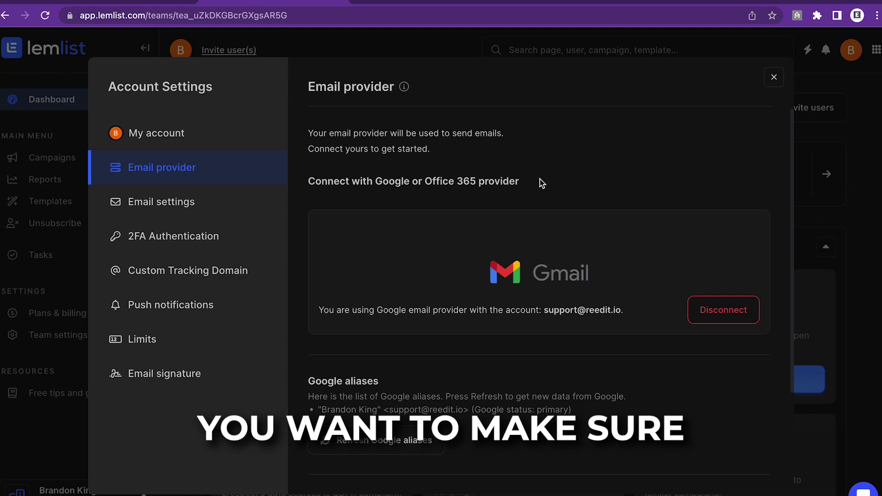
pyautogui.scroll(-3, 539, 184)
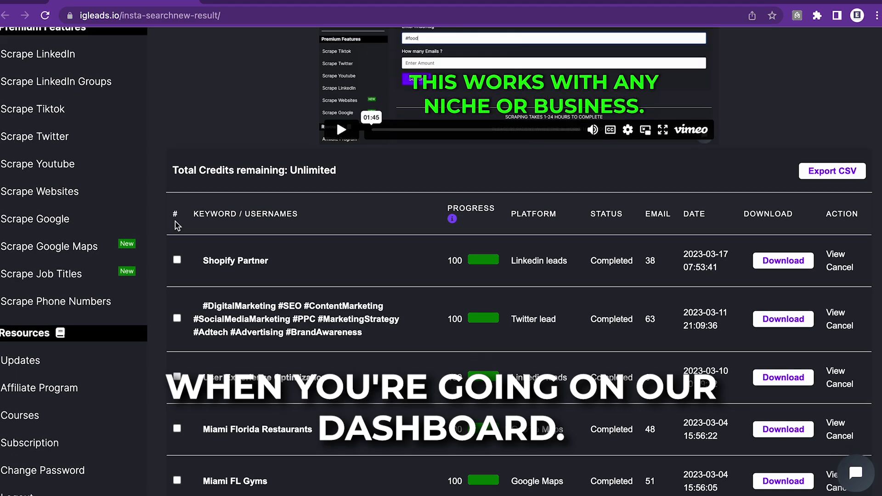
# - Open IGLeads Courses and expand Introduction To Cold Emails to reach the Create A Business Email Domain lesson
pyautogui.scroll(-3, 177, 226)
pyautogui.click(86, 294)
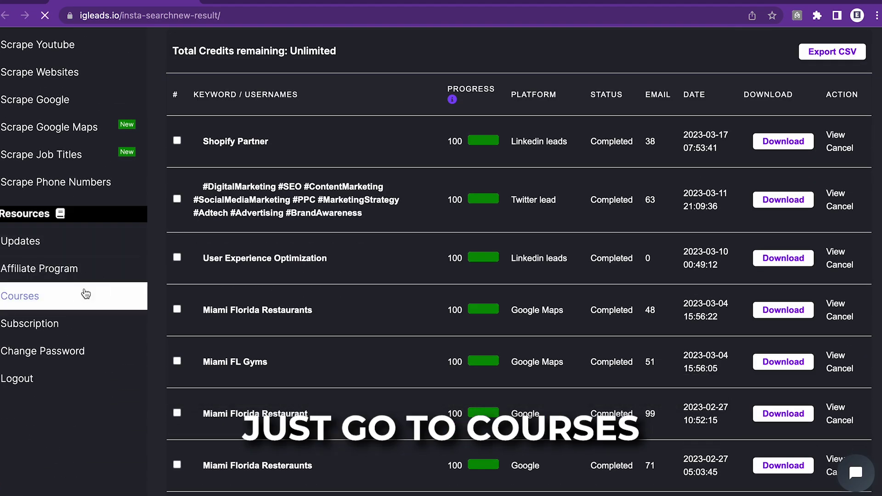
pyautogui.scroll(-2, 154, 319)
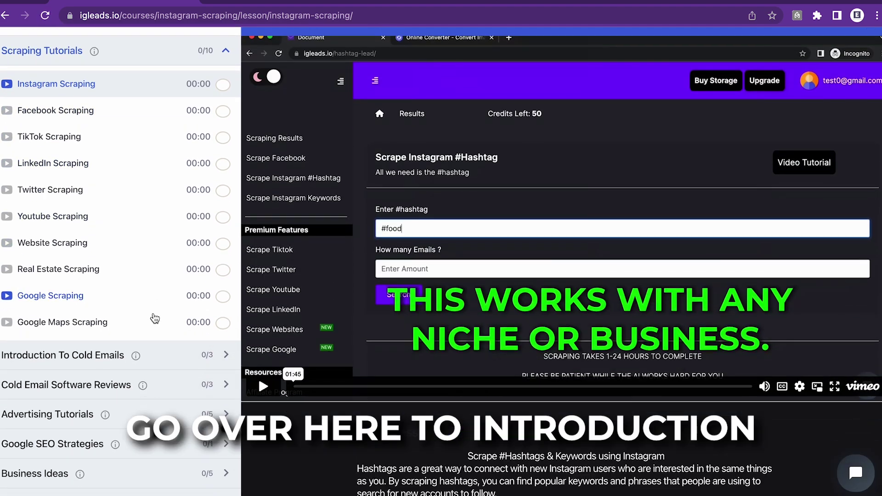
pyautogui.scroll(-2, 137, 293)
pyautogui.click(127, 284)
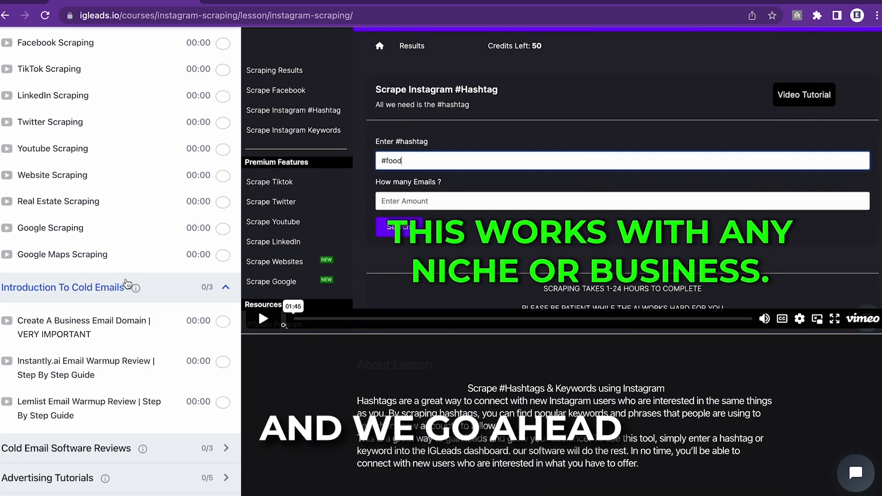
pyautogui.scroll(-2, 127, 284)
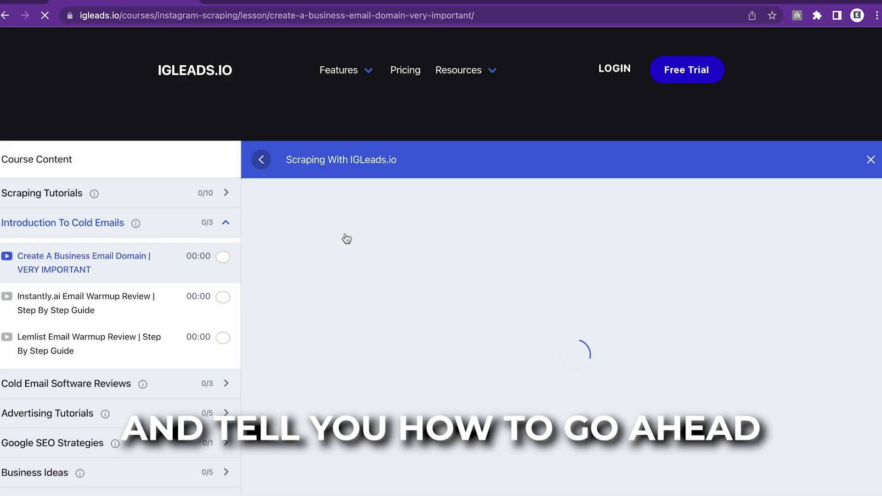
pyautogui.scroll(-3, 346, 238)
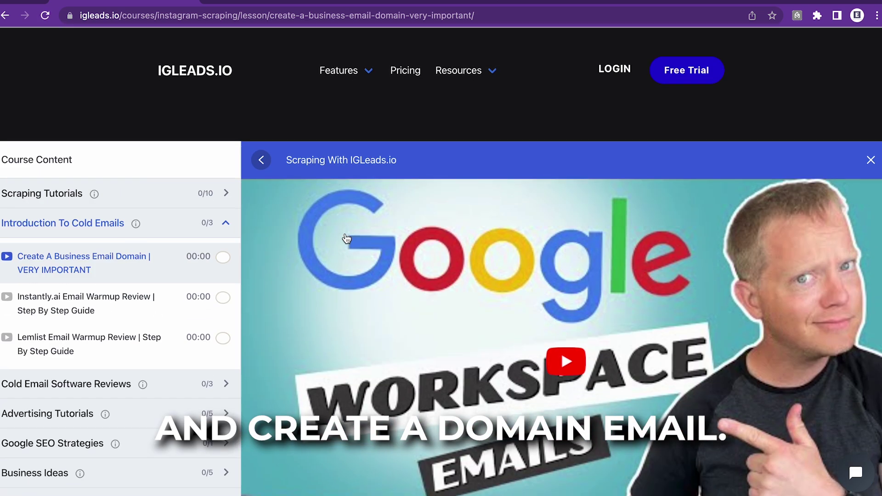
pyautogui.scroll(3, 347, 238)
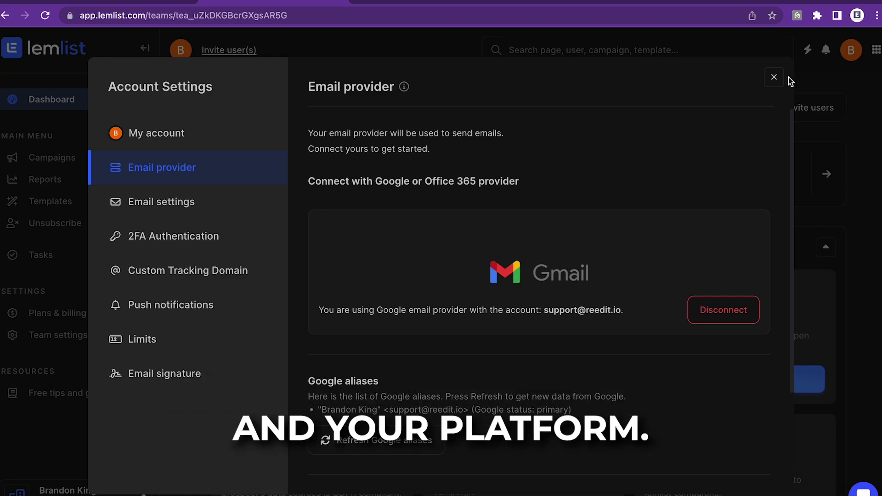
# - Close the Account Settings modal and return to the lemlist dashboard tab
pyautogui.click(774, 77)
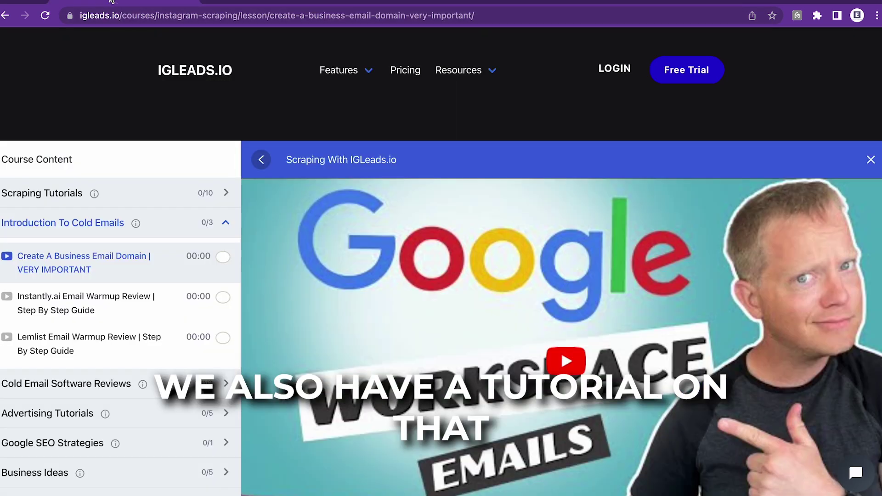
pyautogui.scroll(-1, 129, 275)
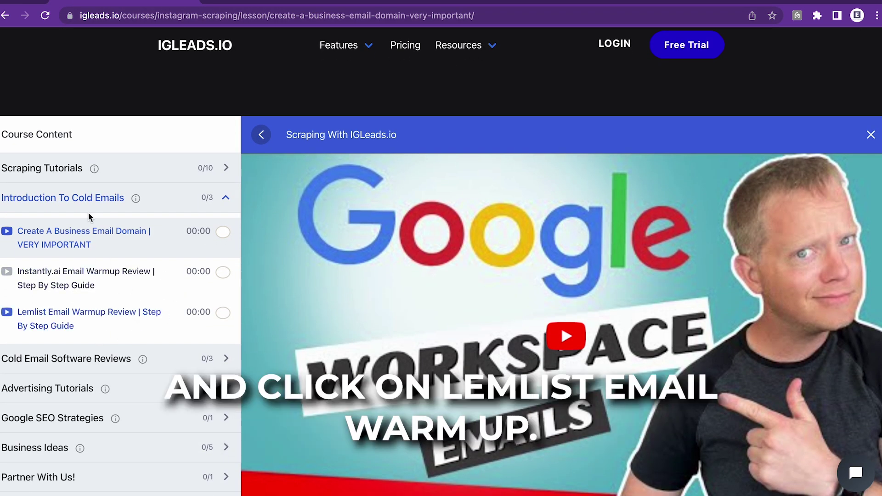
pyautogui.click(225, 2)
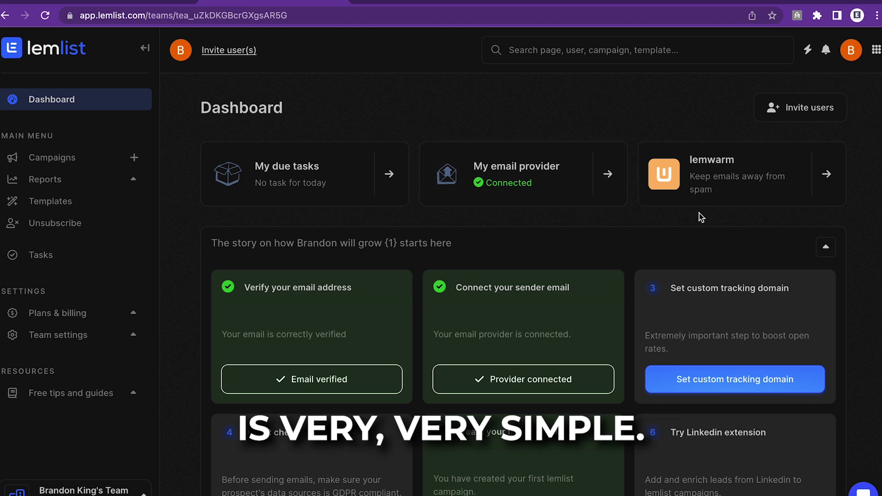
# - Look at lemwarm for warming the sending email, then go to the Campaigns list
pyautogui.click(706, 181)
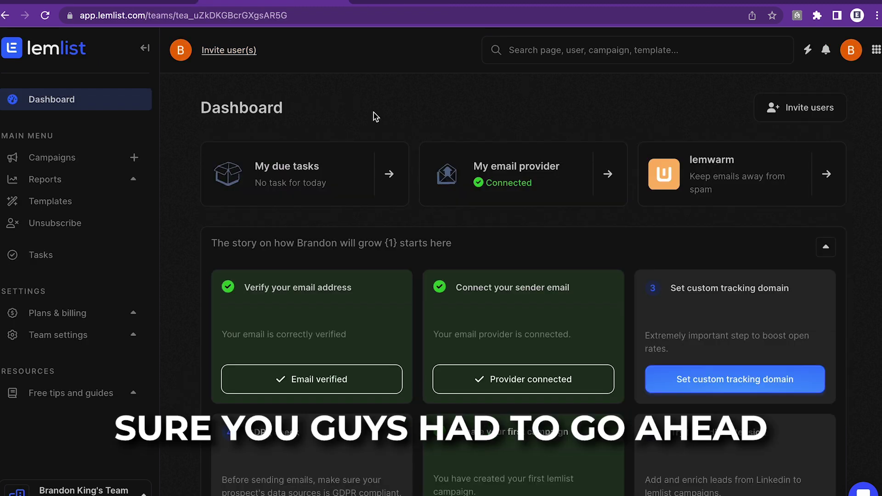
pyautogui.click(74, 157)
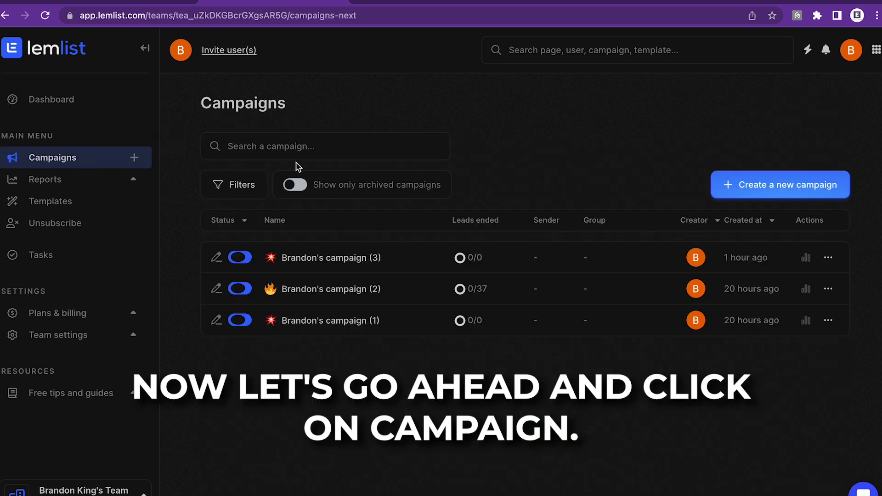
# - Create a new lemlist campaign and download the Shopify Partner leads CSV from IGLeads
pyautogui.click(779, 179)
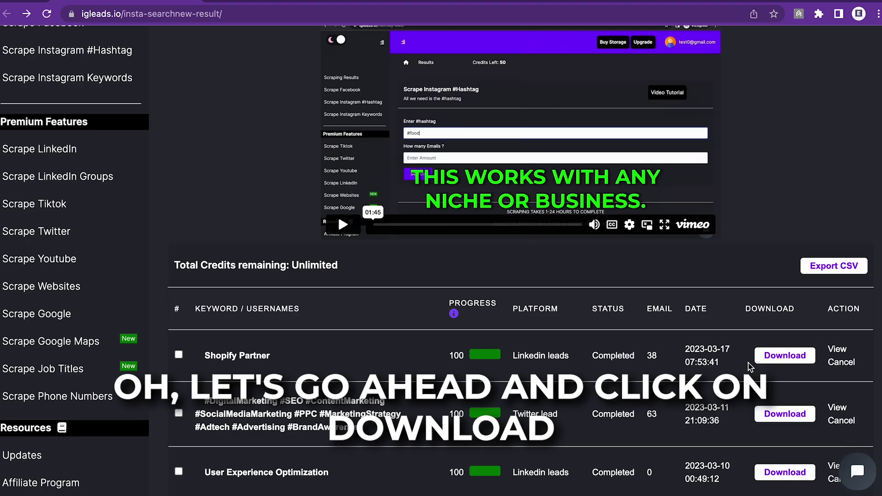
pyautogui.click(776, 360)
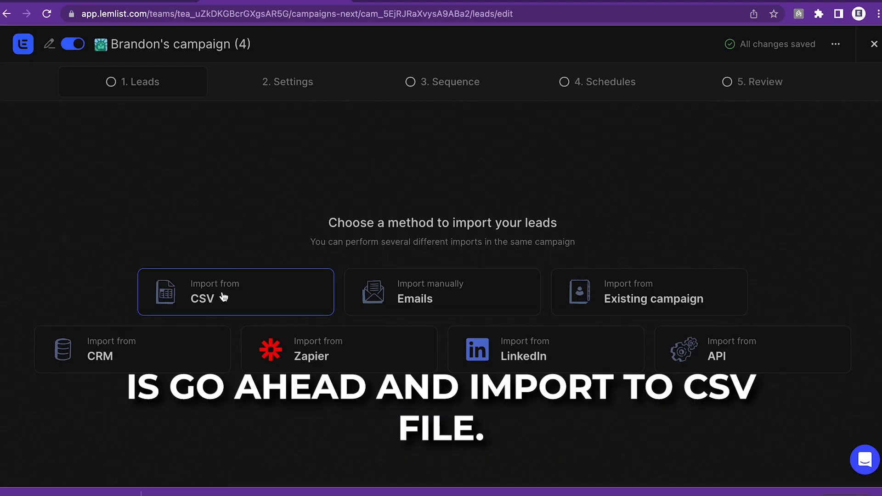
# - Upload the downloaded Shopify Partner leads CSV into the campaign's CSV import
pyautogui.click(223, 297)
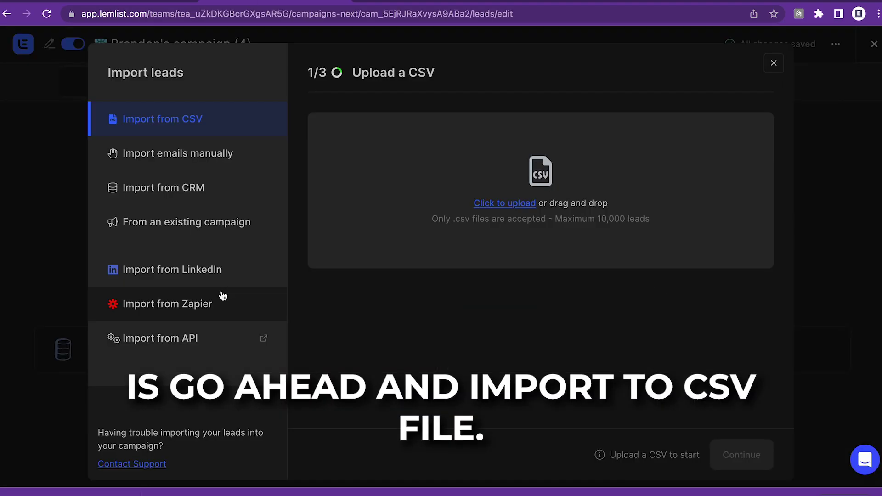
pyautogui.moveTo(69, 492); pyautogui.dragTo(466, 207)
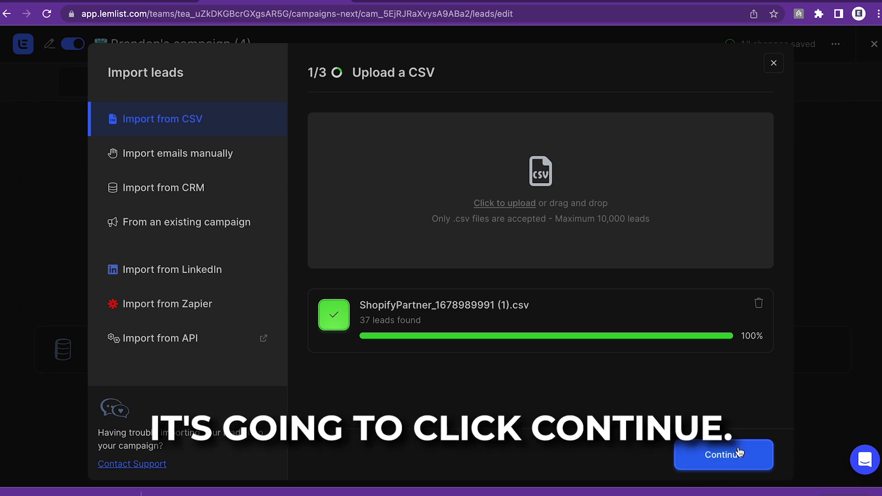
pyautogui.click(711, 454)
pyautogui.scroll(-3, 398, 245)
pyautogui.scroll(3, 399, 244)
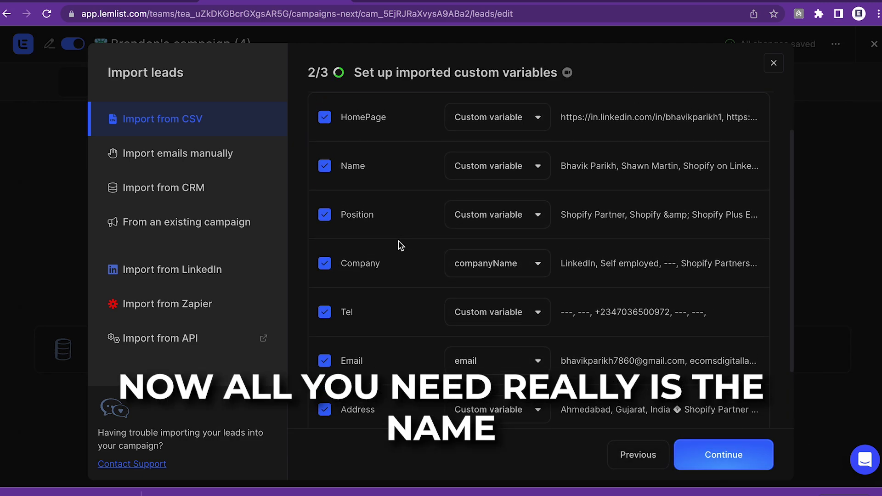
# - Exclude the HomePage, Position, Company and Tel columns from the import
pyautogui.click(325, 148)
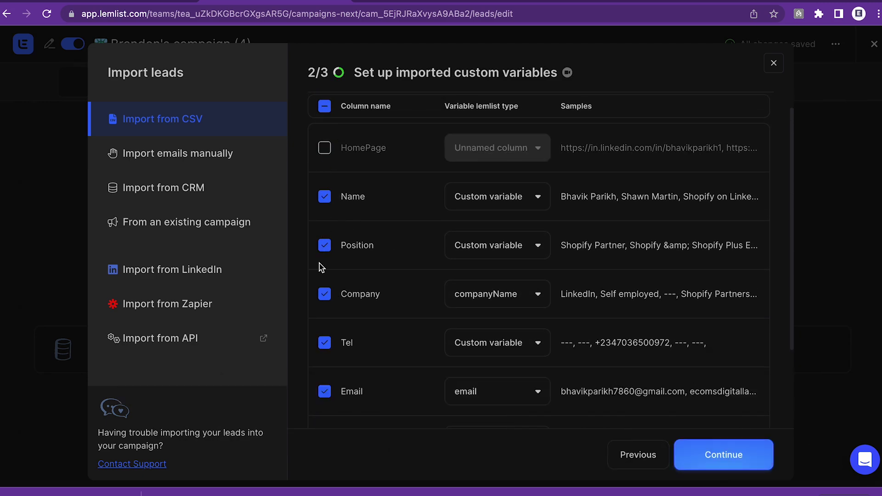
pyautogui.click(324, 245)
pyautogui.click(324, 293)
pyautogui.click(323, 342)
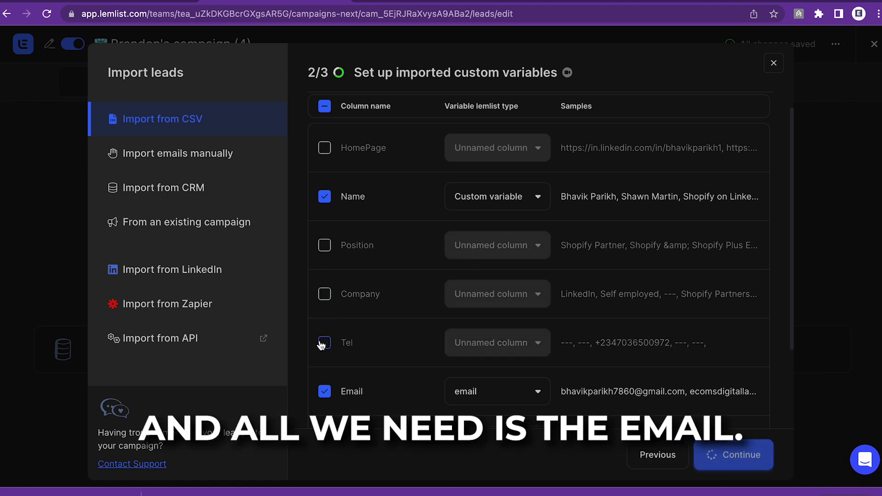
pyautogui.scroll(-2, 323, 340)
pyautogui.scroll(3, 356, 286)
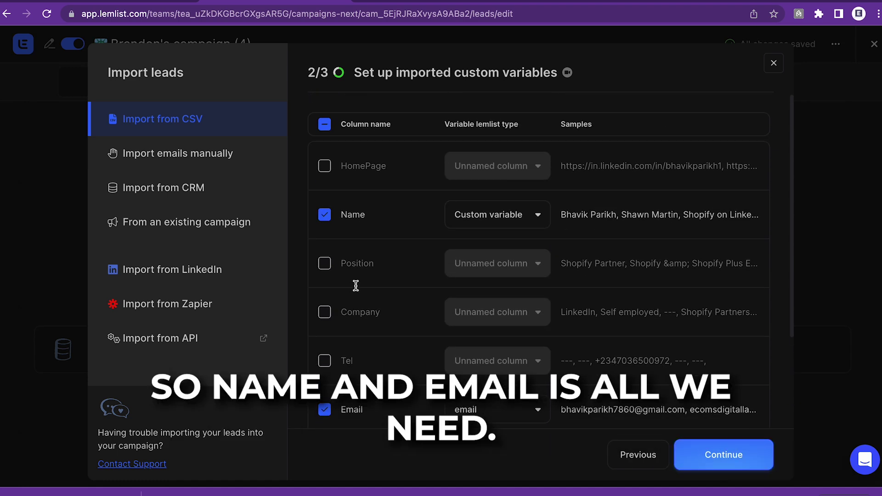
# - Map the Name column to firstName and exclude the Address column
pyautogui.click(494, 213)
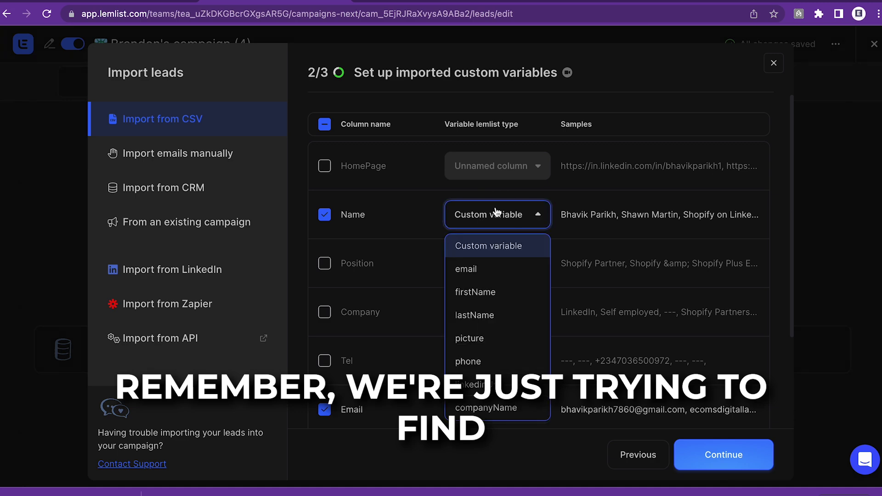
pyautogui.click(491, 292)
pyautogui.scroll(-3, 409, 234)
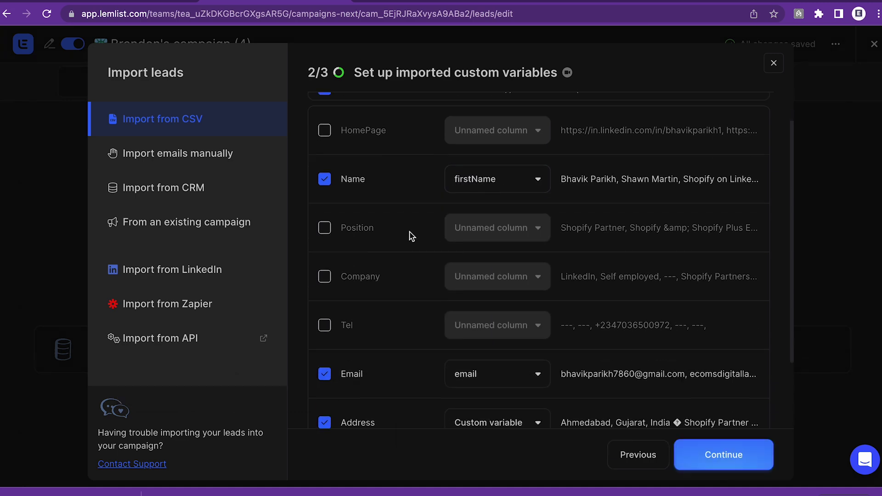
pyautogui.scroll(1, 401, 171)
pyautogui.scroll(-1, 401, 170)
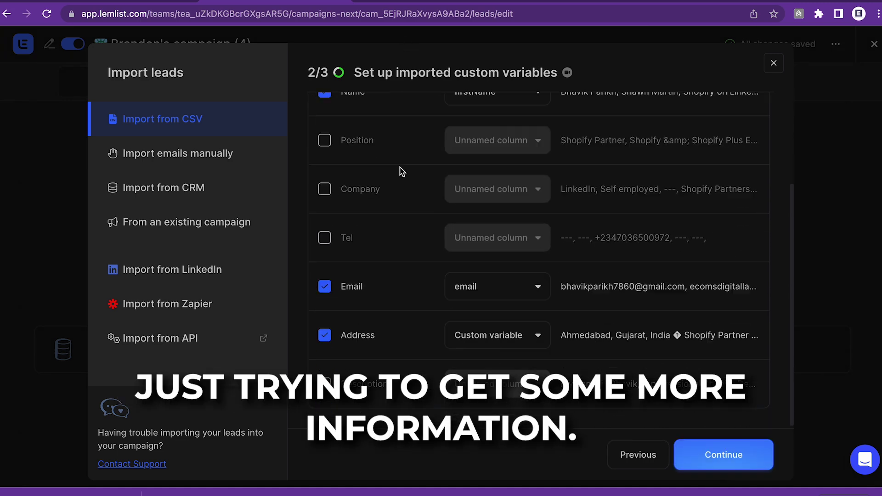
pyautogui.click(329, 331)
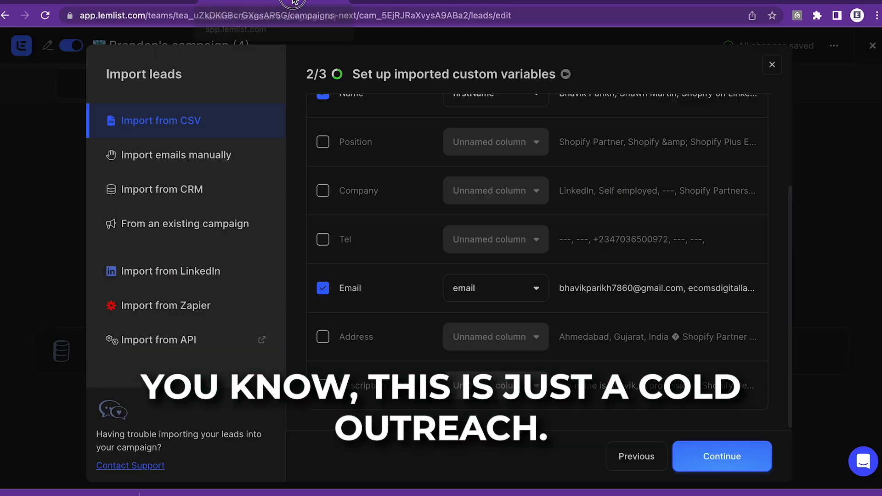
pyautogui.scroll(3, 340, 252)
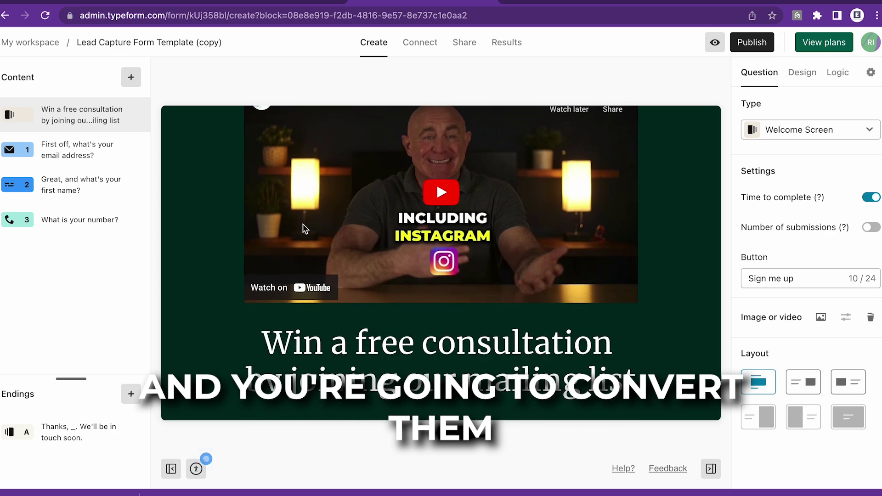
pyautogui.scroll(-5, 272, 424)
pyautogui.scroll(5, 272, 423)
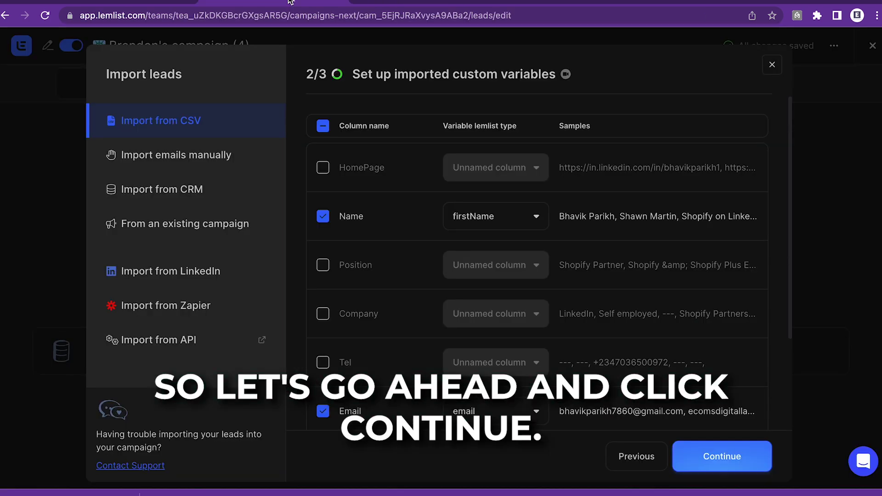
# - Import the 37 leads, then make sequences stop on link clicks instead of replies
pyautogui.click(721, 457)
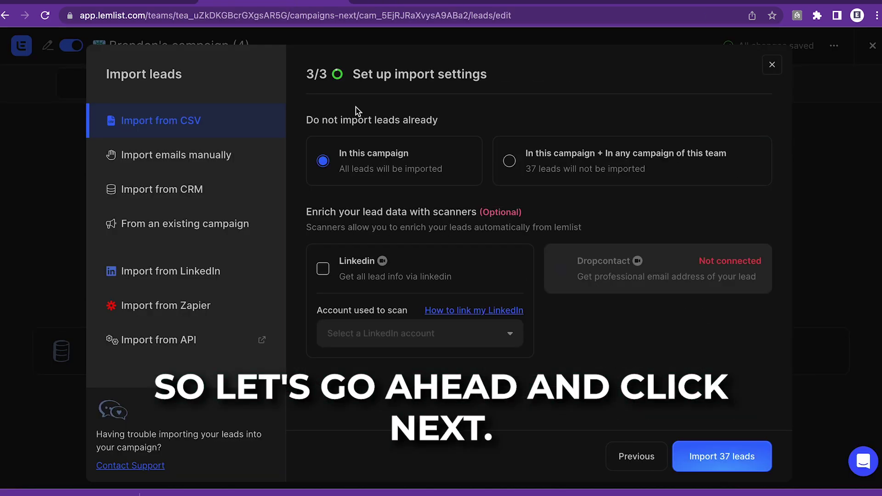
pyautogui.click(712, 459)
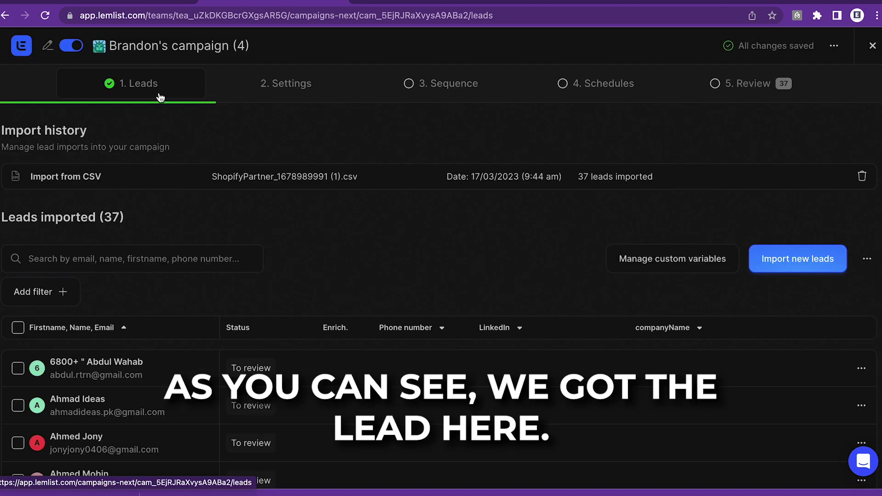
pyautogui.click(287, 87)
pyautogui.scroll(-2, 89, 274)
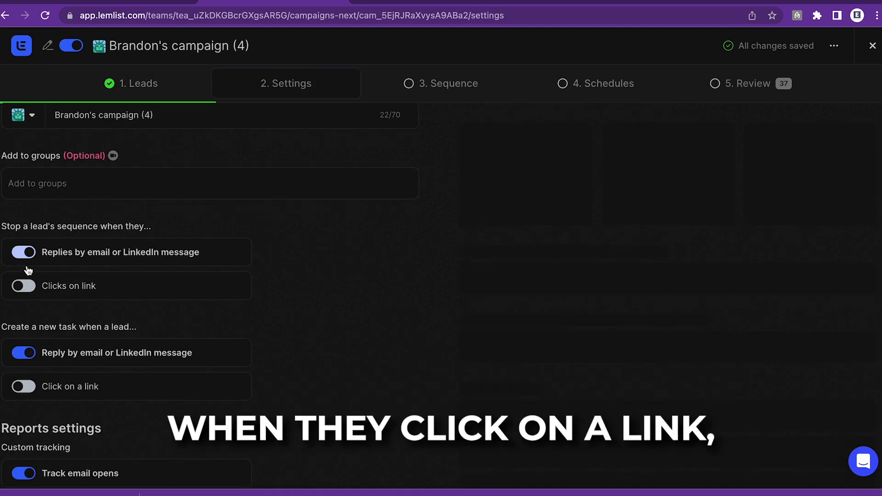
pyautogui.click(26, 294)
pyautogui.click(23, 253)
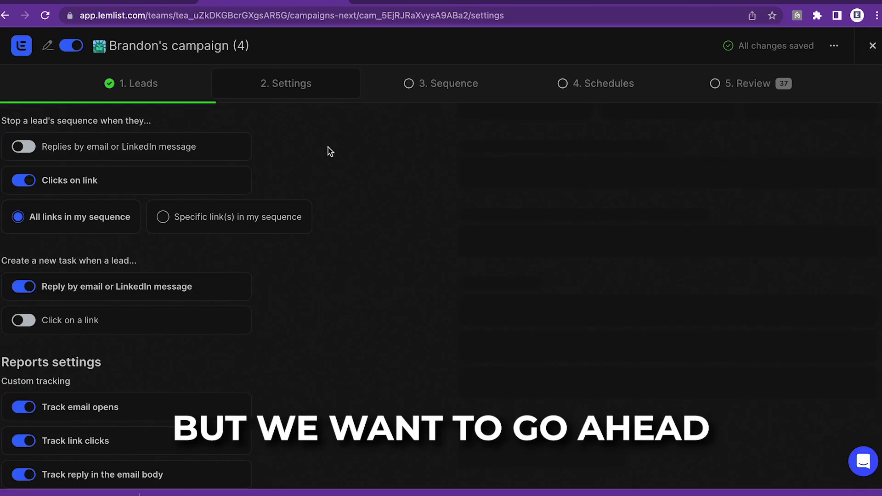
# - Limit the stop rule to specific links, pasting the Typeform form's public link as the URL
pyautogui.scroll(2, 327, 152)
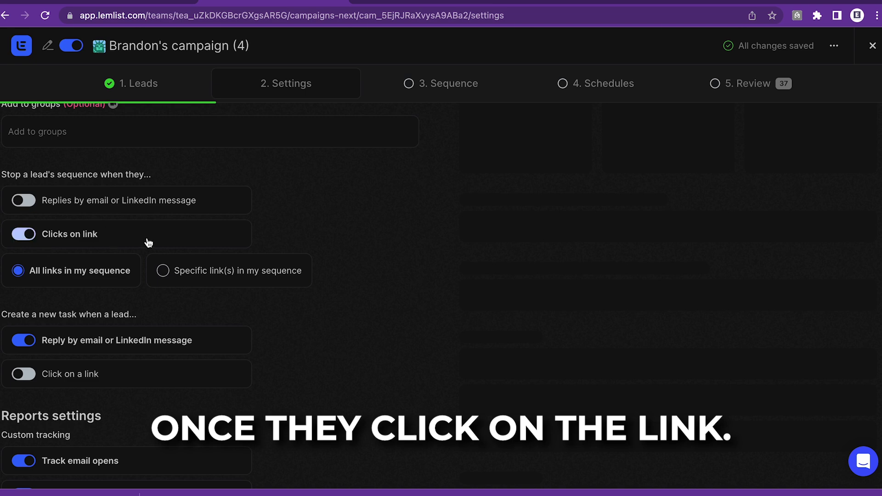
pyautogui.click(168, 276)
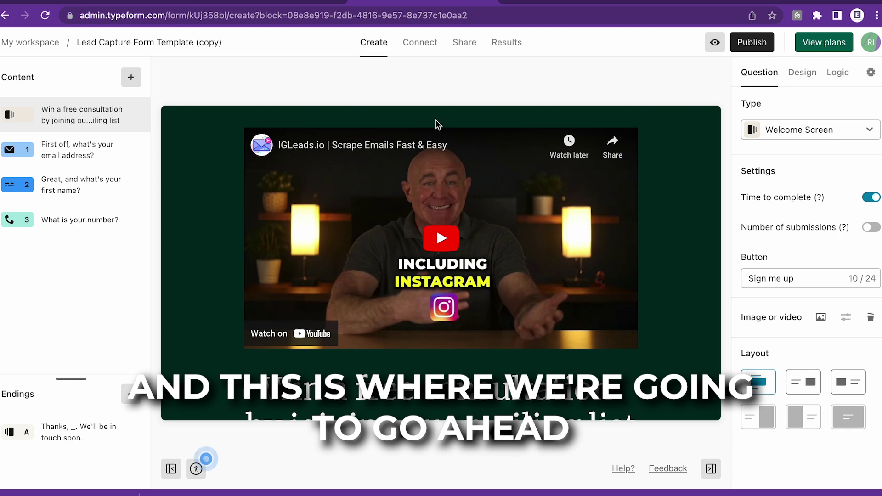
pyautogui.click(457, 43)
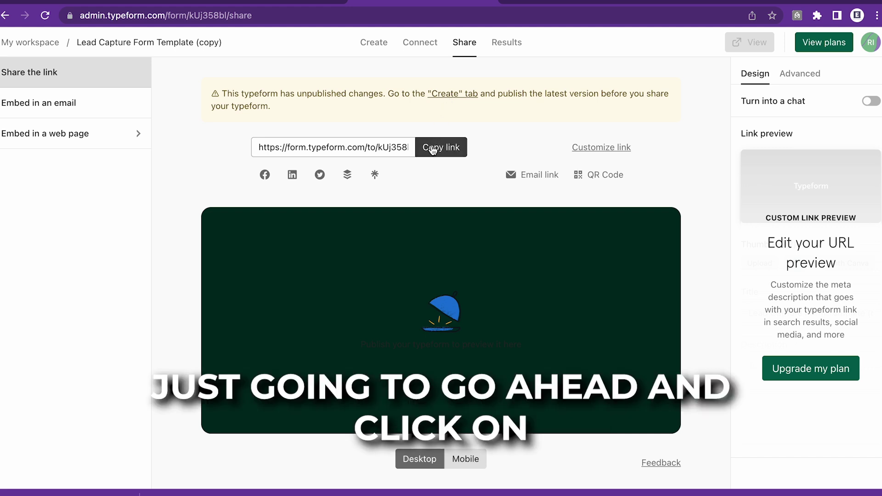
pyautogui.click(432, 149)
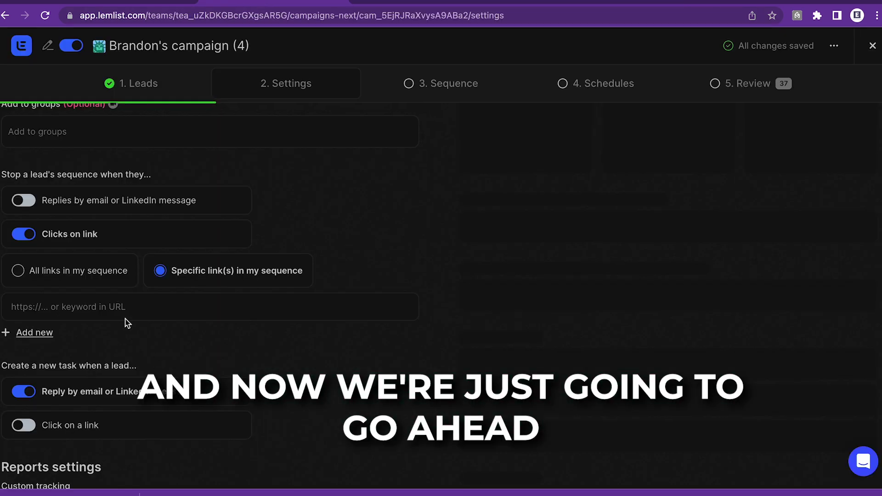
pyautogui.click(113, 305)
pyautogui.press('super+v')
pyautogui.click(307, 344)
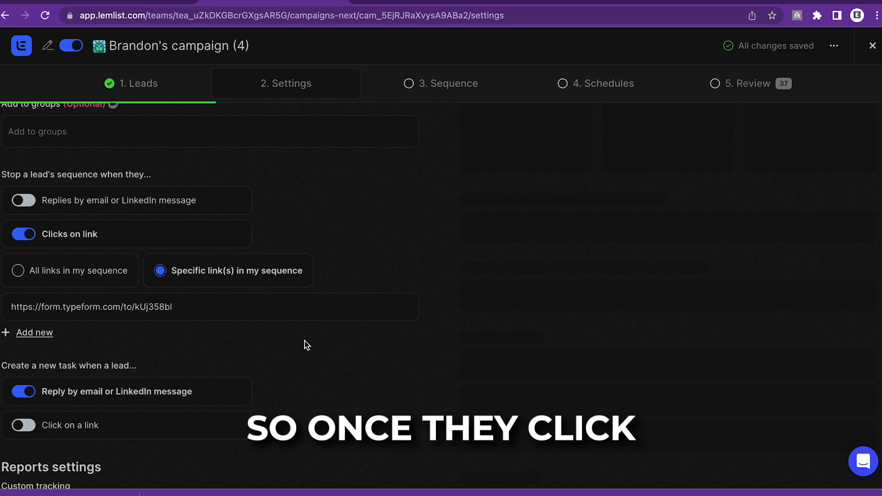
# - Turn off creating a task when a lead replies
pyautogui.scroll(-3, 263, 216)
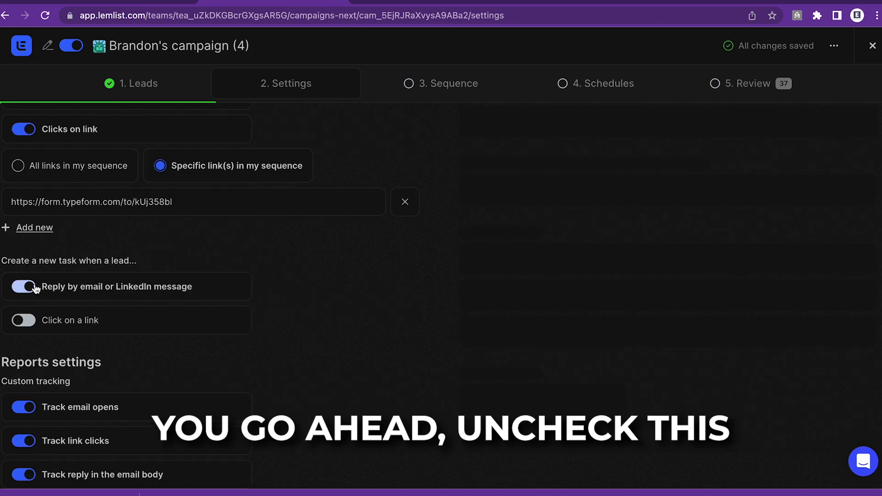
pyautogui.click(25, 287)
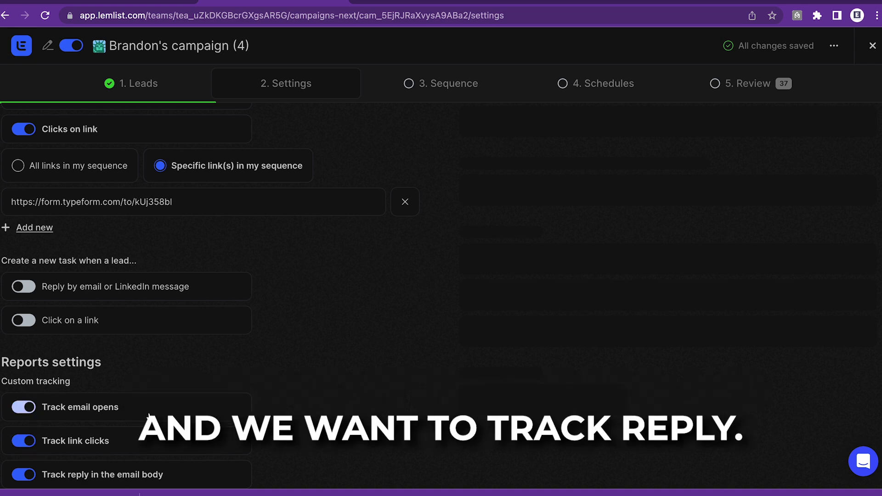
pyautogui.scroll(-1, 632, 364)
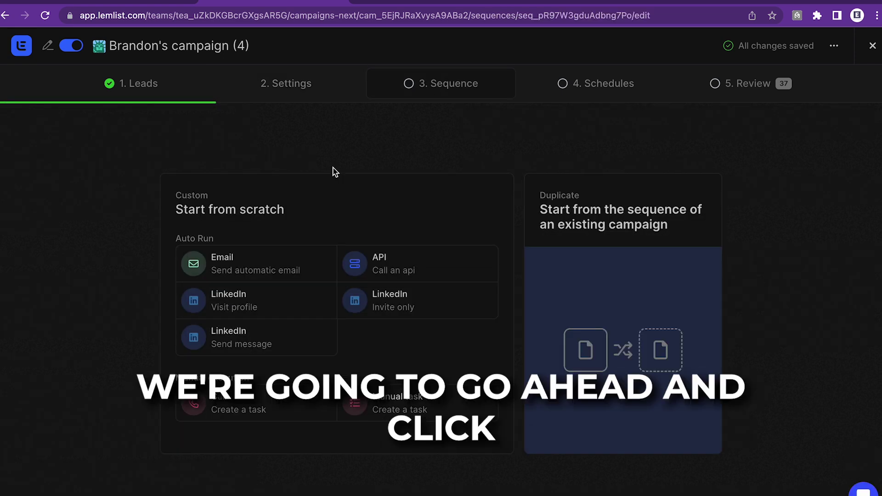
# - Start the sequence with an automatic email step and set the ChatGPT chat model to GPT-4
pyautogui.click(283, 269)
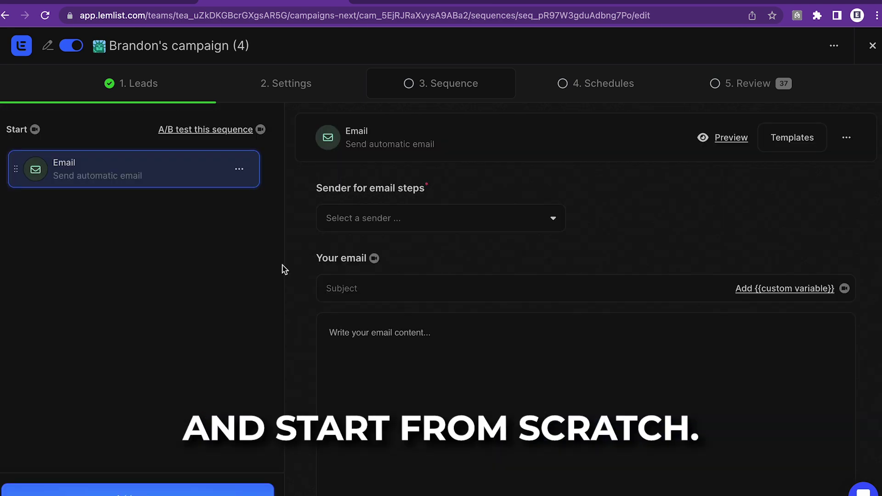
pyautogui.scroll(-2, 465, 196)
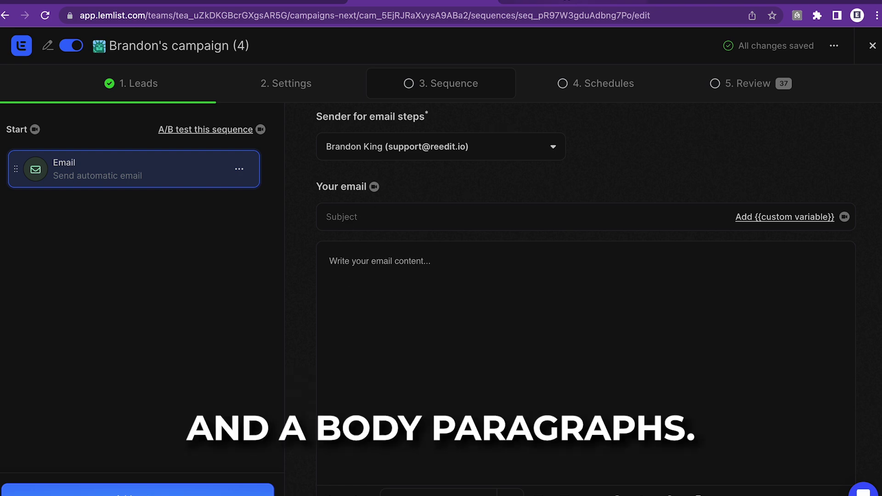
pyautogui.hotkey('ctrl', 'Tab')
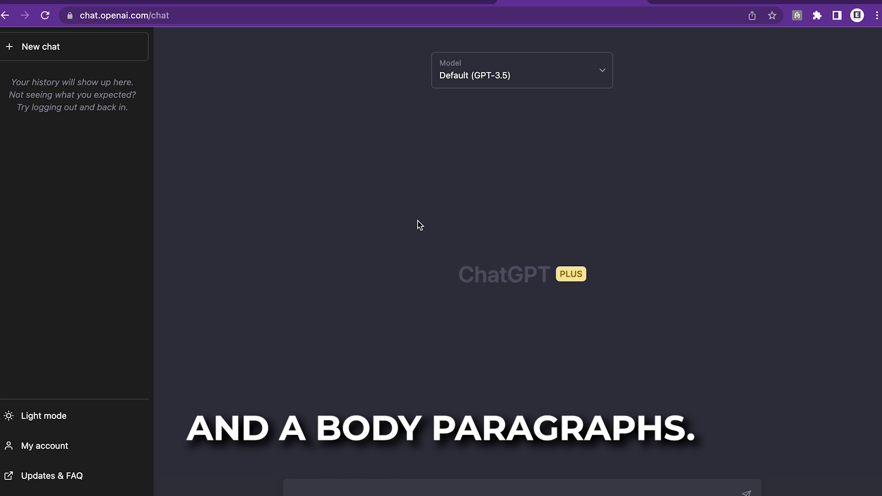
pyautogui.click(523, 77)
pyautogui.click(465, 158)
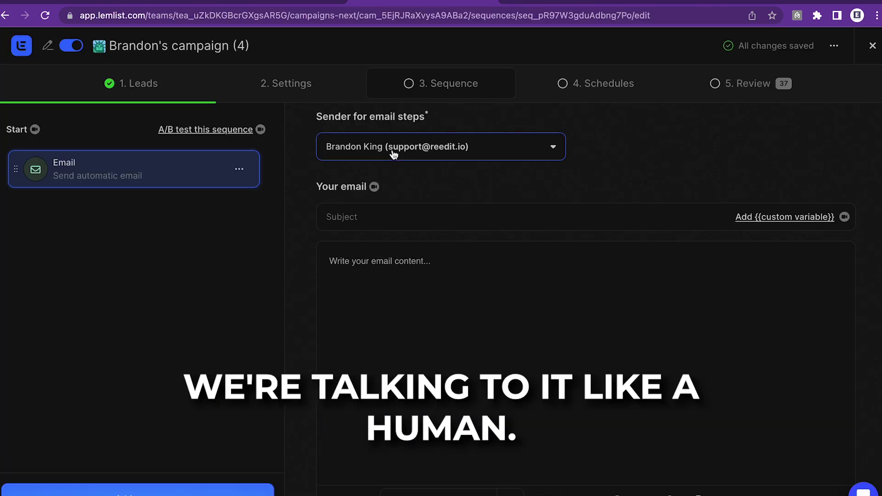
pyautogui.scroll(2, 382, 272)
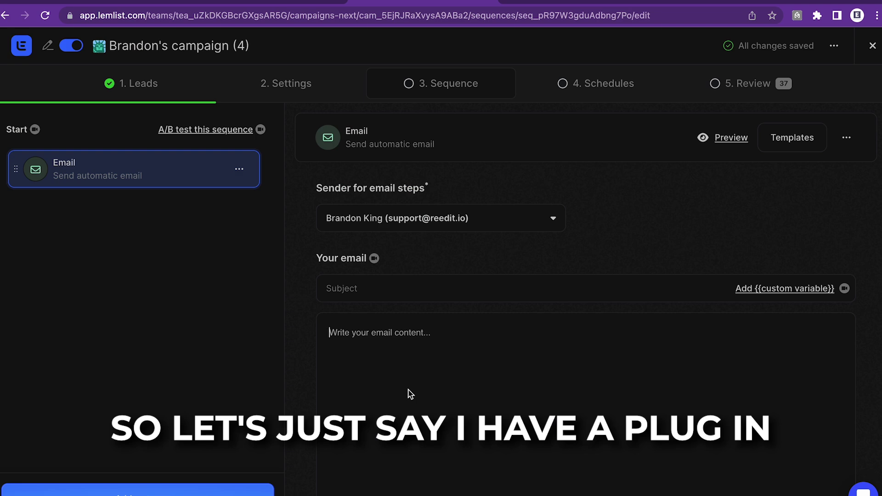
pyautogui.click(410, 393)
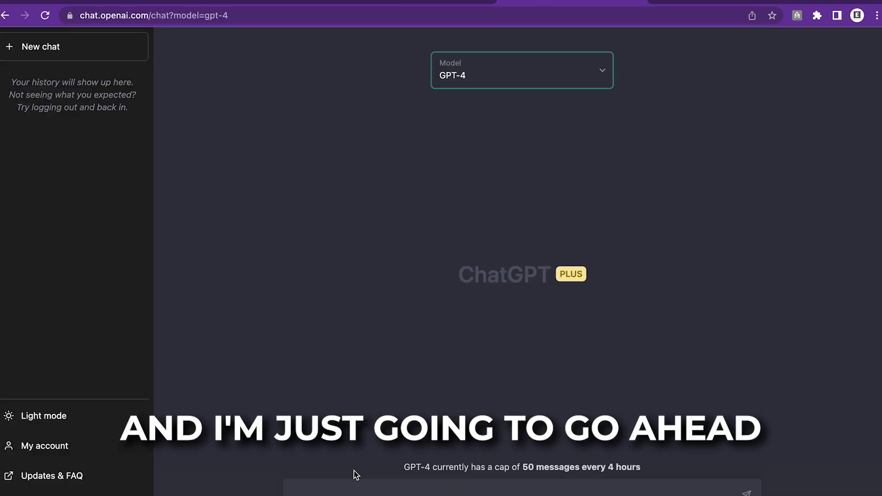
# - Ask GPT-4 for Shopify plugin cold-email subject lines and copy the first suggestion
pyautogui.click(342, 484)
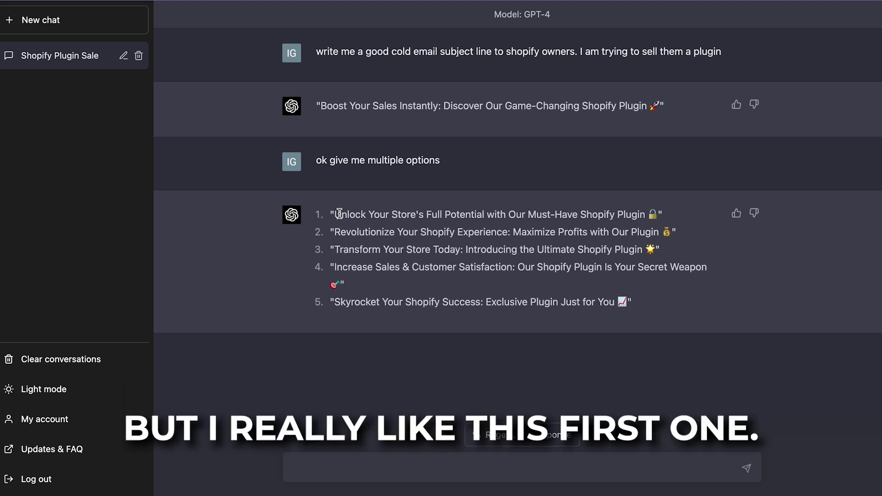
pyautogui.moveTo(339, 214); pyautogui.dragTo(652, 214)
pyautogui.rightClick(608, 220)
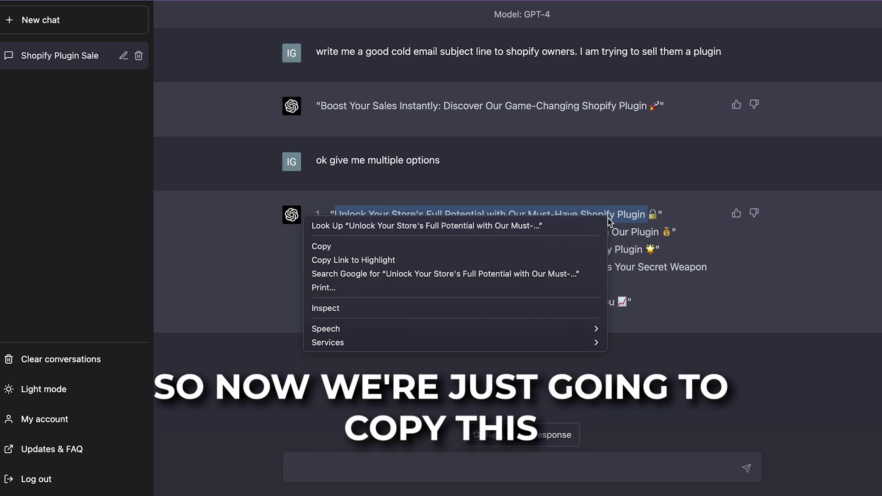
pyautogui.click(581, 246)
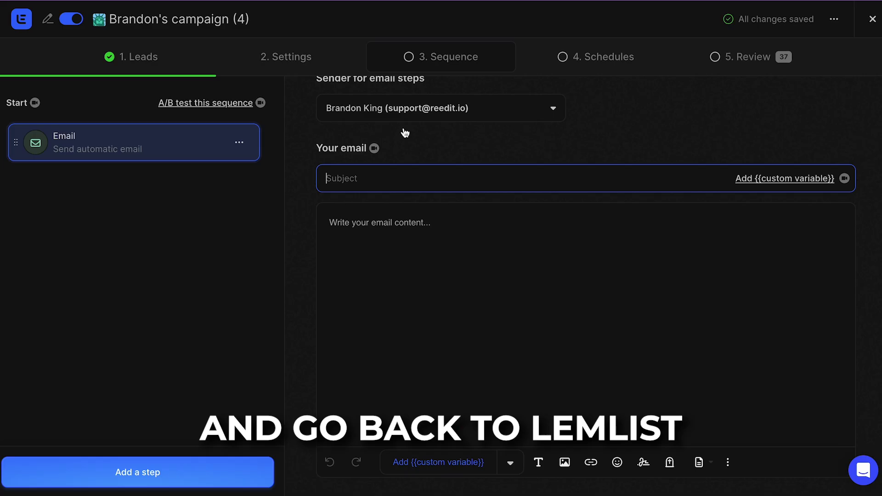
# - Paste the 'Unlock Your Store's Full Potential…' subject and insert {{firstName}} after 'Hey' in the body
pyautogui.click(375, 175)
pyautogui.press('super+v')
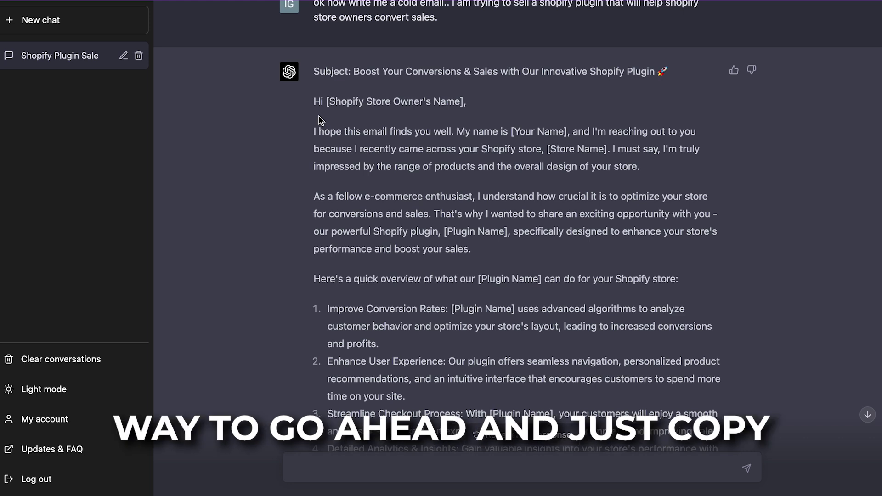
pyautogui.scroll(-2, 319, 120)
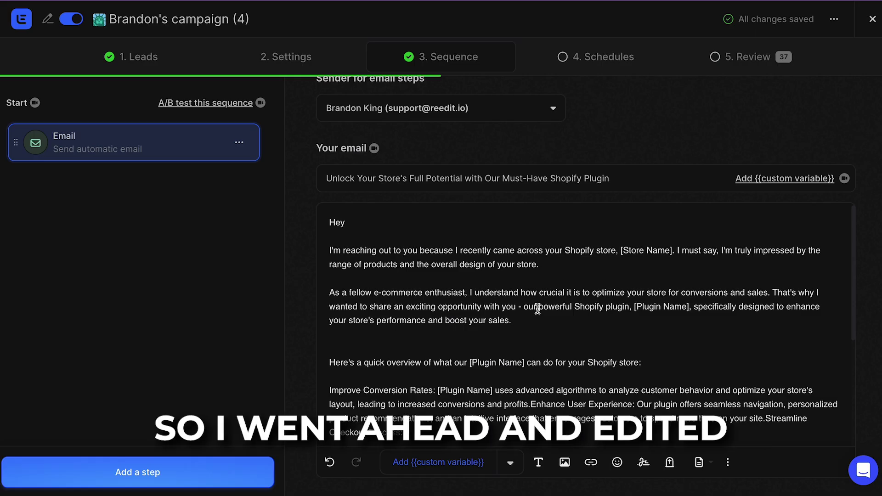
pyautogui.scroll(-5, 537, 309)
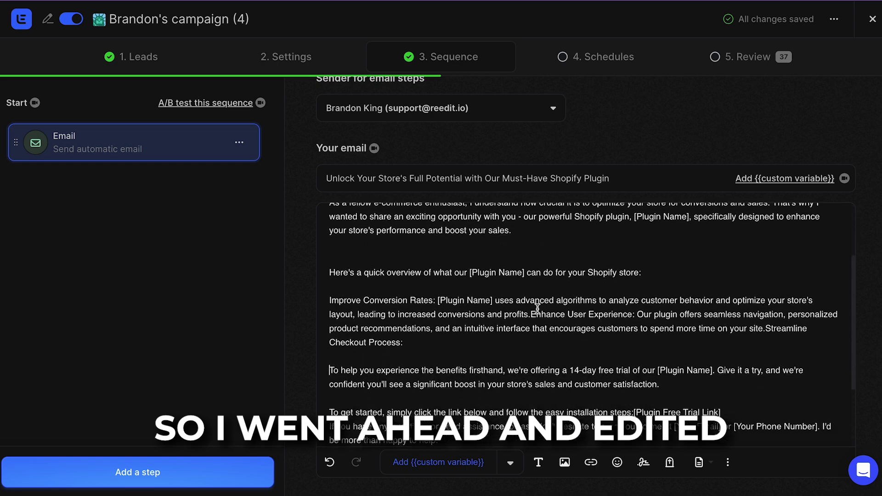
pyautogui.scroll(5, 538, 309)
pyautogui.click(359, 222)
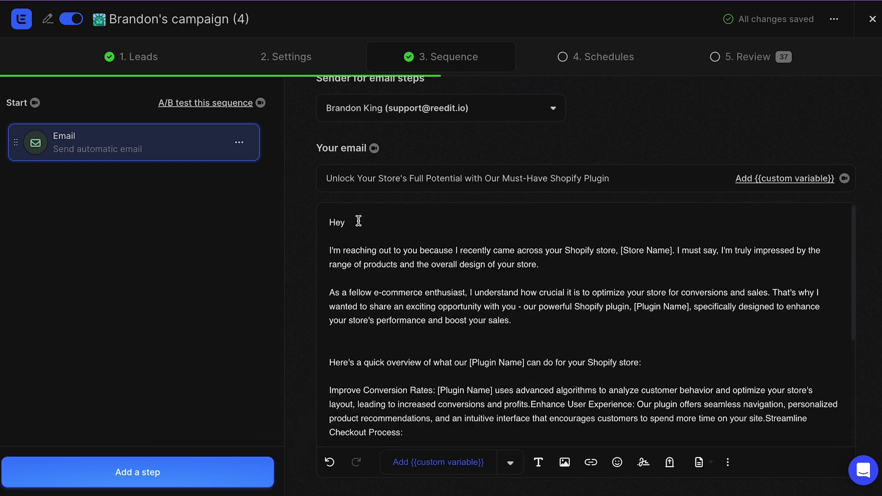
pyautogui.click(434, 460)
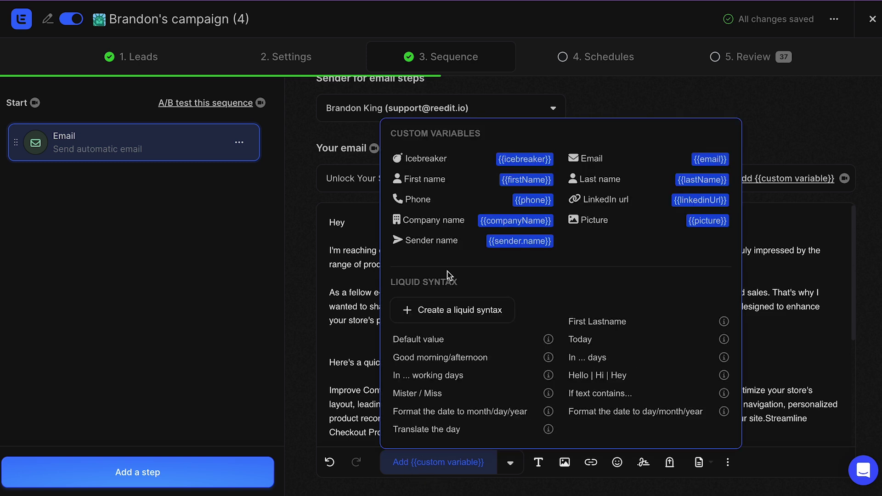
pyautogui.click(454, 185)
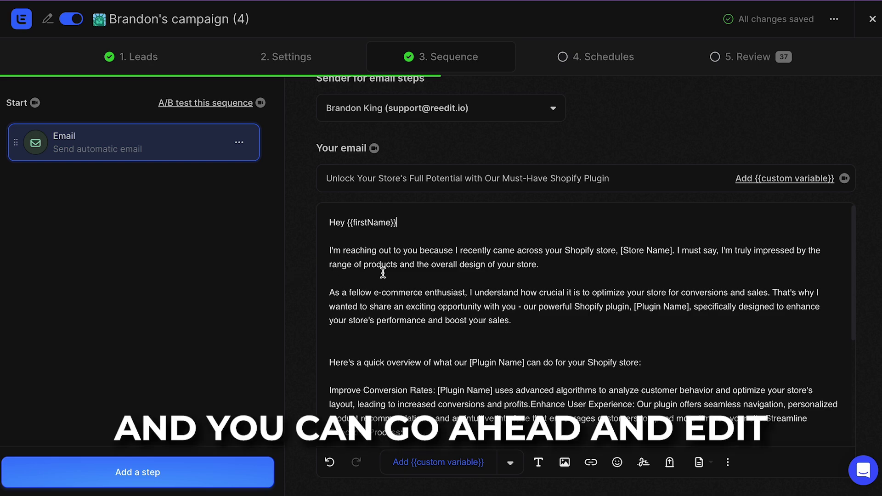
# - Select 'our powerful Shopify plugin' in the body and copy the Typeform share link
pyautogui.scroll(-4, 382, 273)
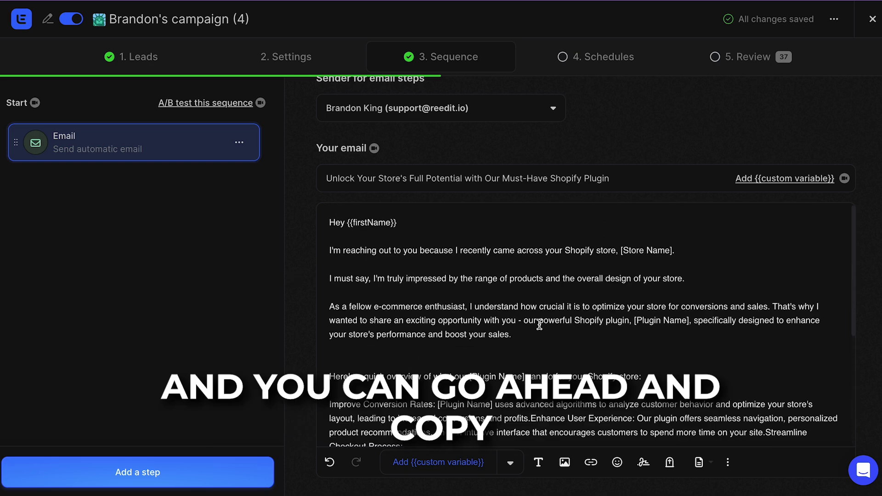
pyautogui.moveTo(535, 321); pyautogui.dragTo(632, 320)
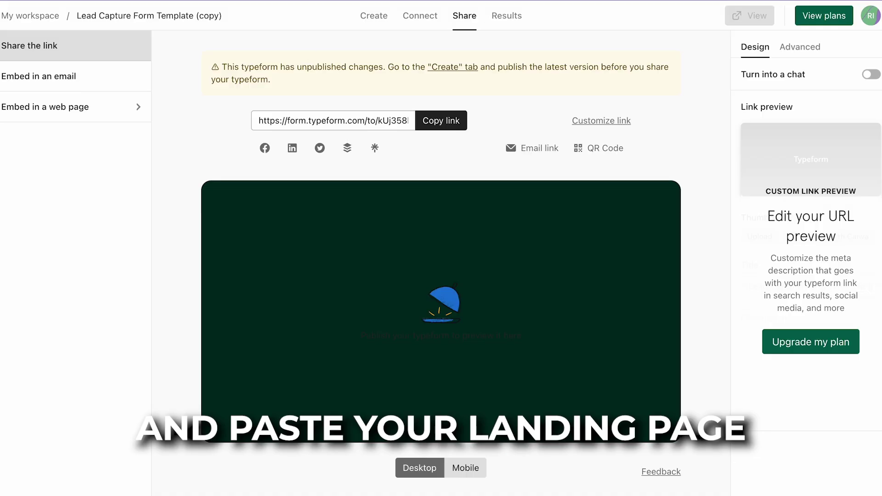
pyautogui.click(432, 121)
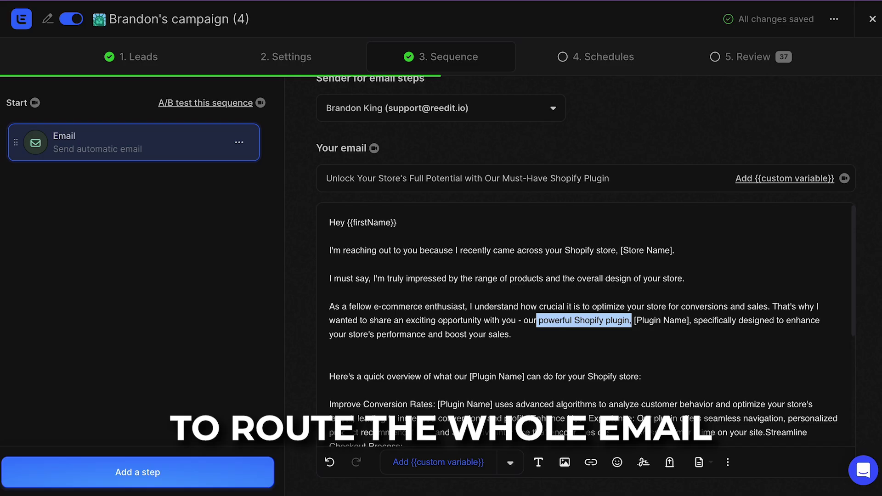
# - Hyperlink the selected phrase 'our powerful Shopify plugin' to the pasted Typeform URL
pyautogui.click(590, 462)
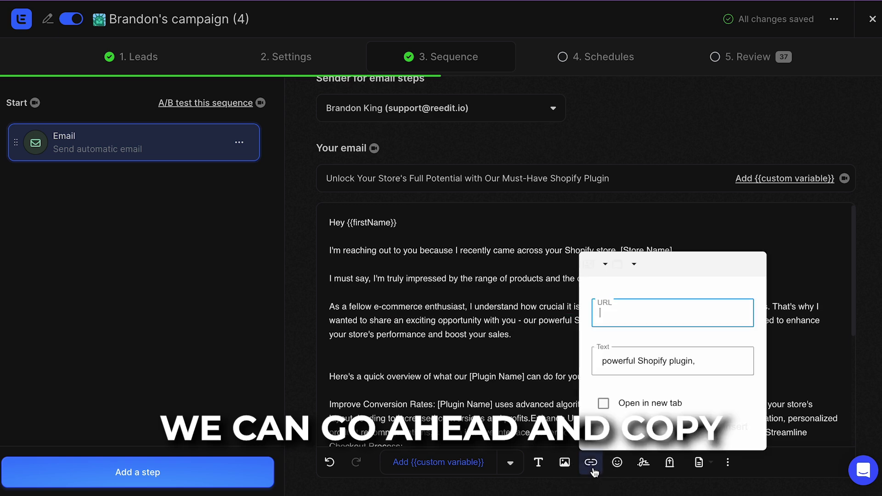
pyautogui.hotkey('ctrl', 'v')
pyautogui.press('Return')
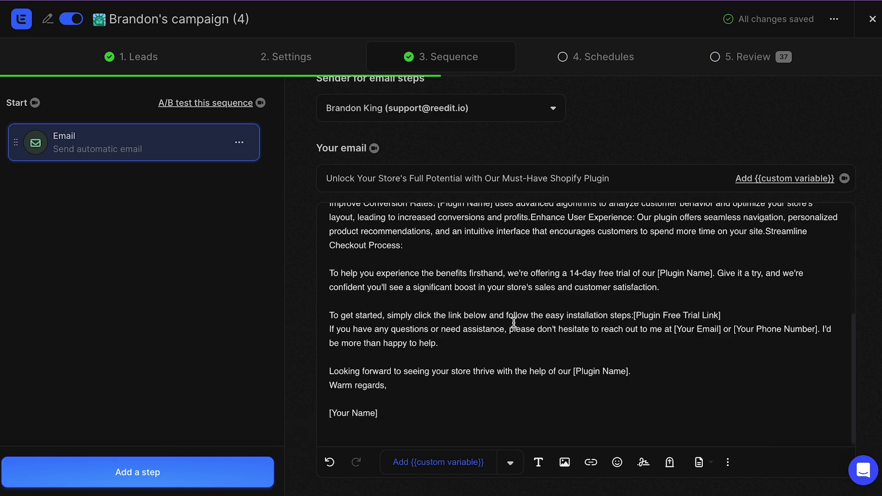
pyautogui.scroll(5, 514, 322)
pyautogui.scroll(-1, 514, 323)
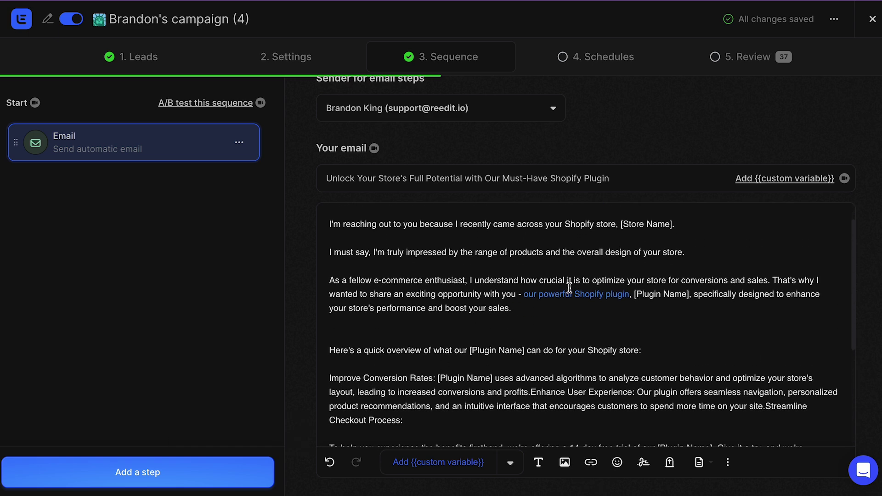
pyautogui.scroll(-5, 518, 364)
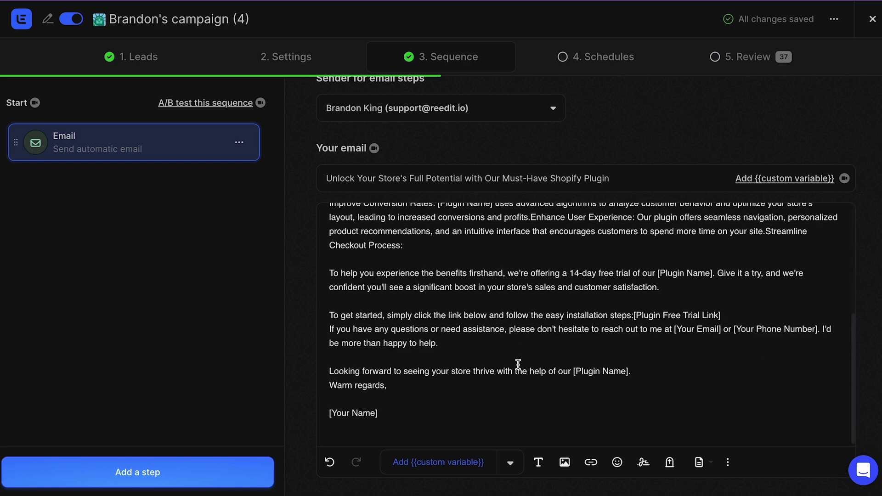
pyautogui.scroll(5, 466, 317)
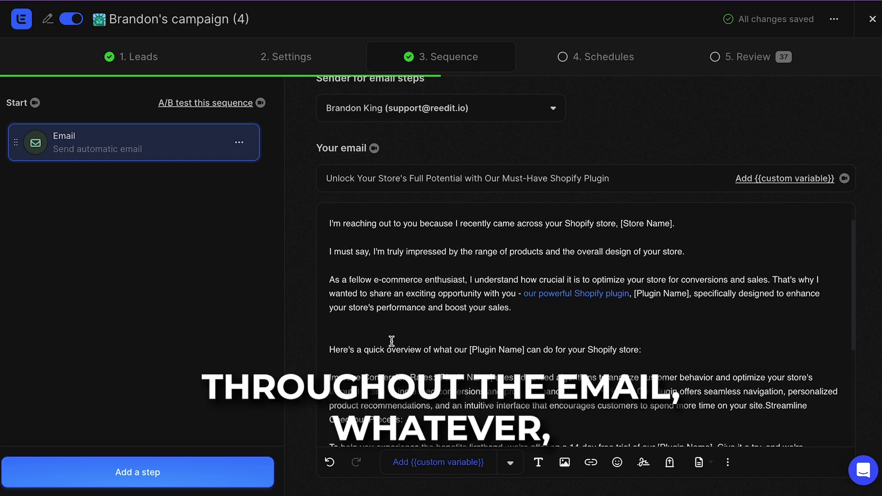
pyautogui.scroll(-5, 391, 340)
pyautogui.scroll(6, 391, 340)
pyautogui.scroll(-6, 391, 340)
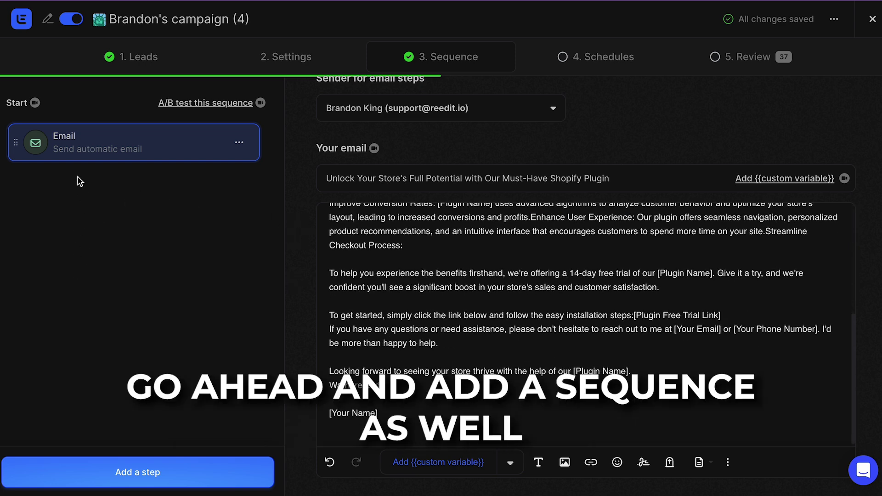
# - Insert an unsubscribe link into the first email, then add a follow-up Email step after a 1-day wait
pyautogui.click(98, 469)
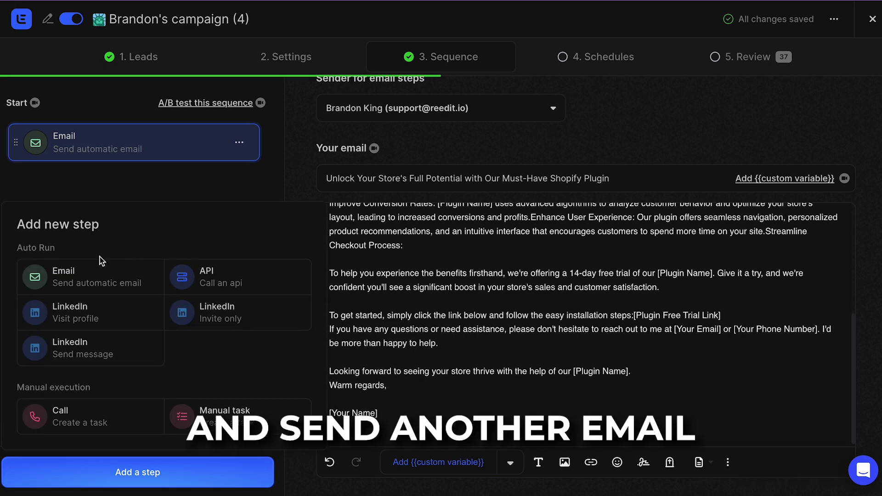
pyautogui.click(480, 342)
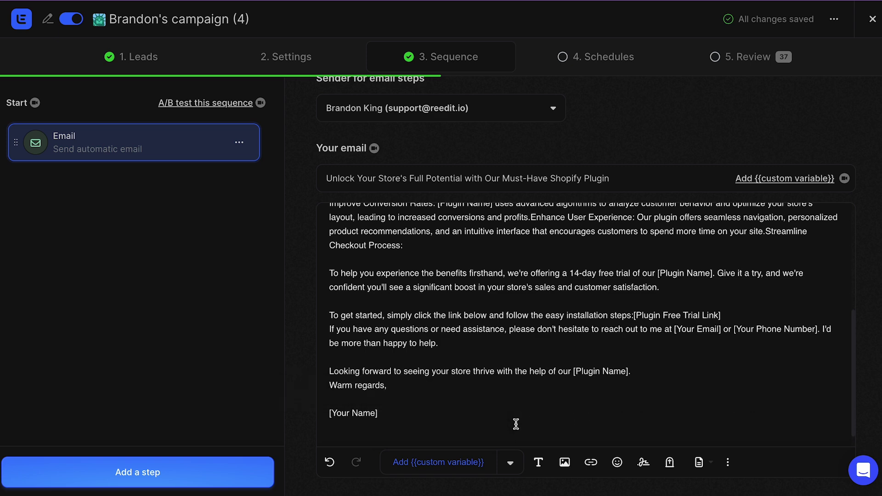
pyautogui.scroll(-1, 649, 413)
pyautogui.click(669, 462)
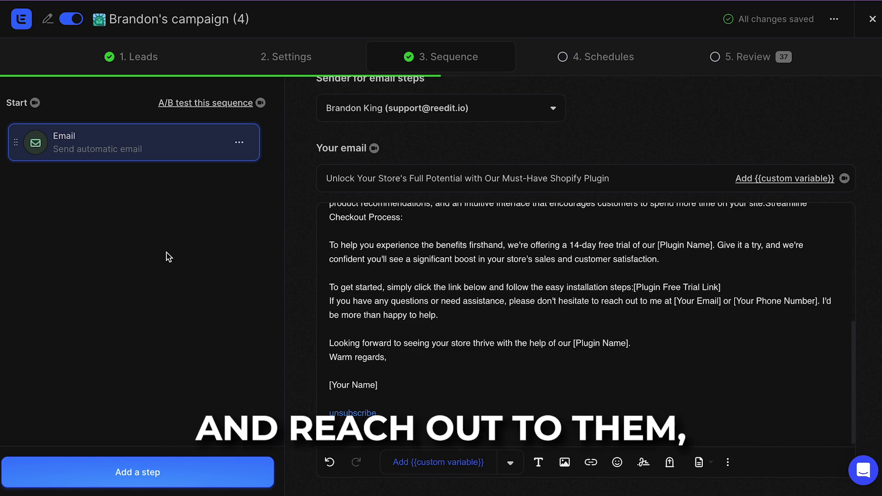
pyautogui.click(115, 471)
pyautogui.click(92, 282)
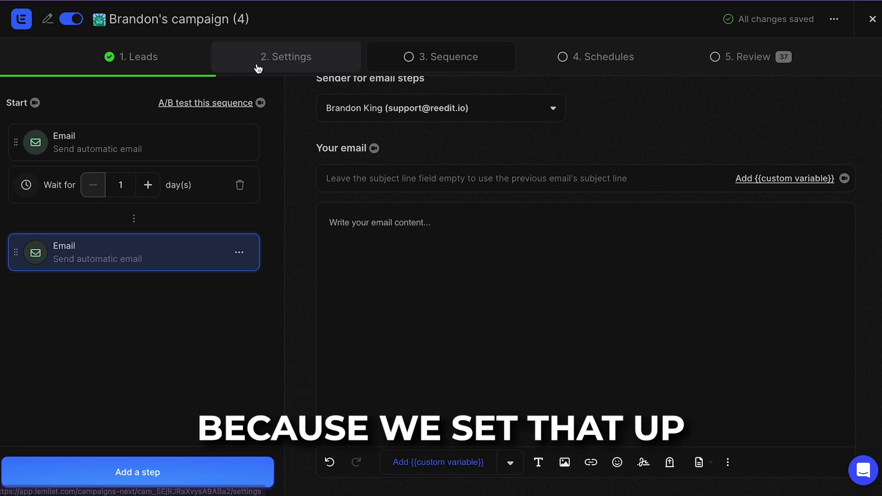
# - Delete the empty follow-up Email step, check the Schedules tab, and return to the Sequence
pyautogui.click(293, 65)
pyautogui.click(406, 55)
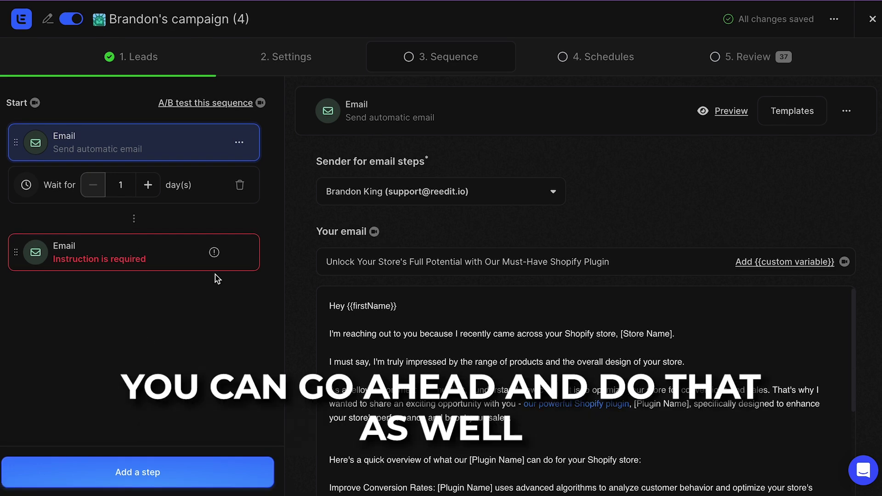
pyautogui.click(239, 254)
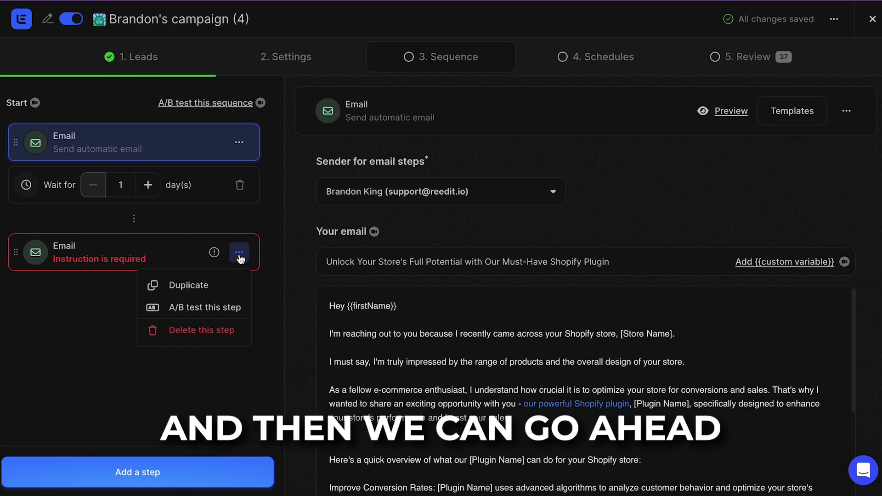
pyautogui.click(212, 330)
pyautogui.click(585, 59)
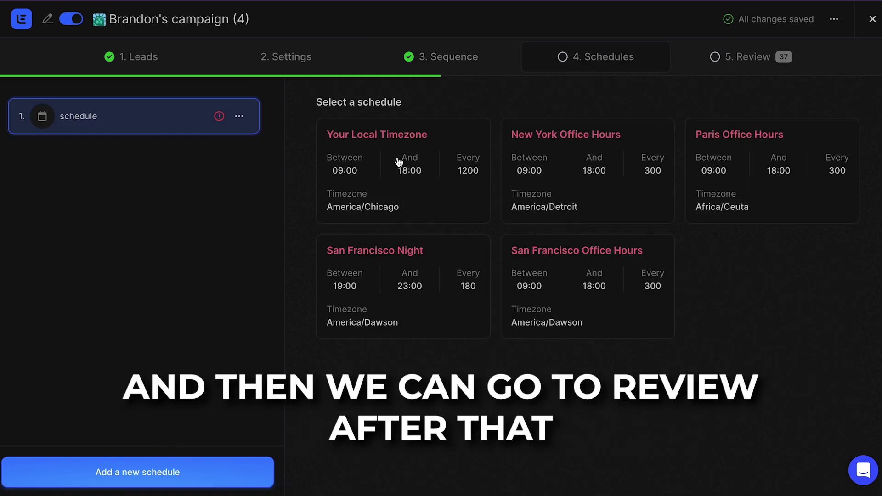
pyautogui.click(446, 58)
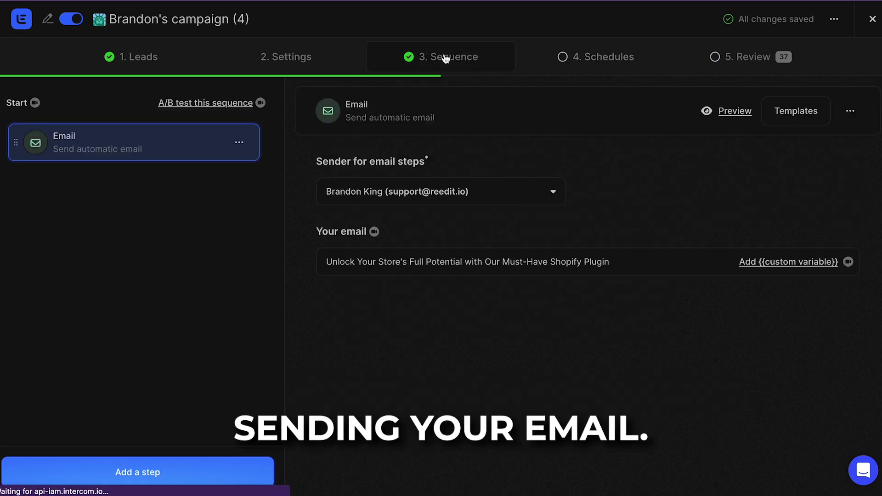